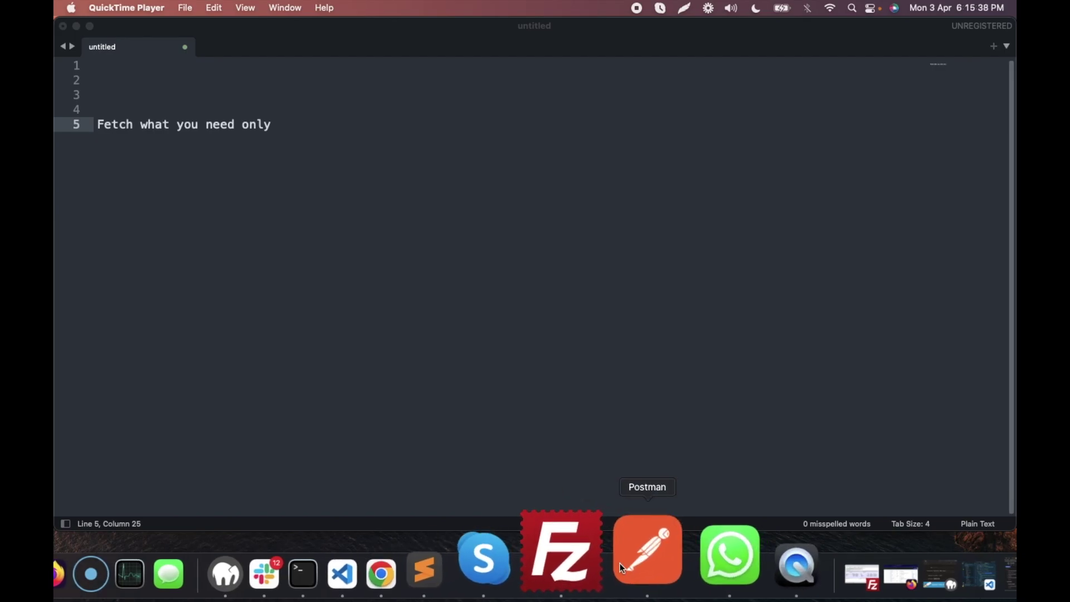
# - Switch from the 'Fetch what you need only' note to Postman's WordPress posts request
pyautogui.click(637, 562)
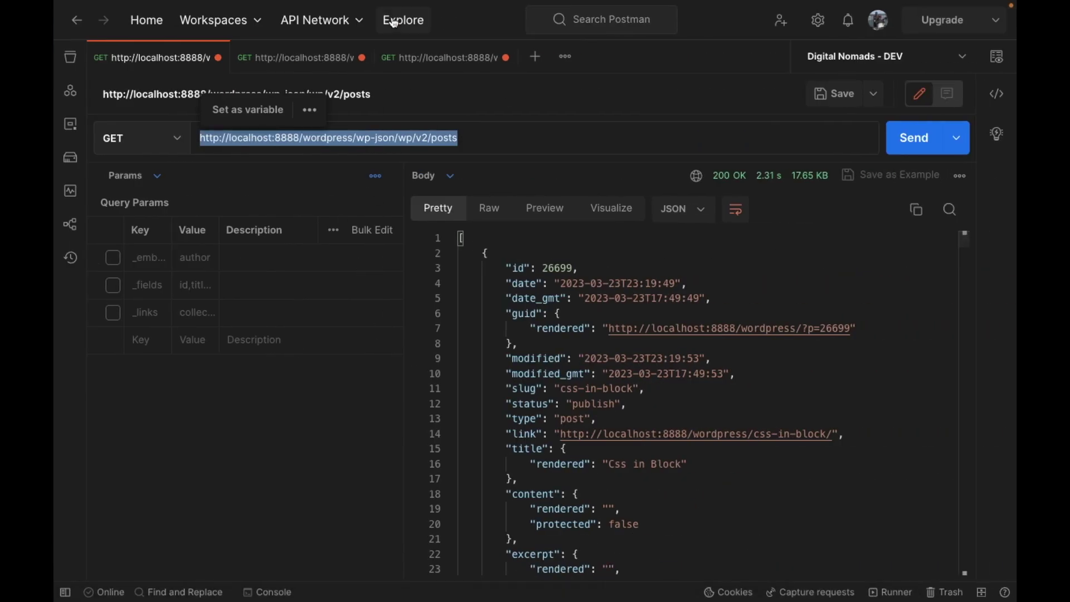
pyautogui.moveTo(367, 5)
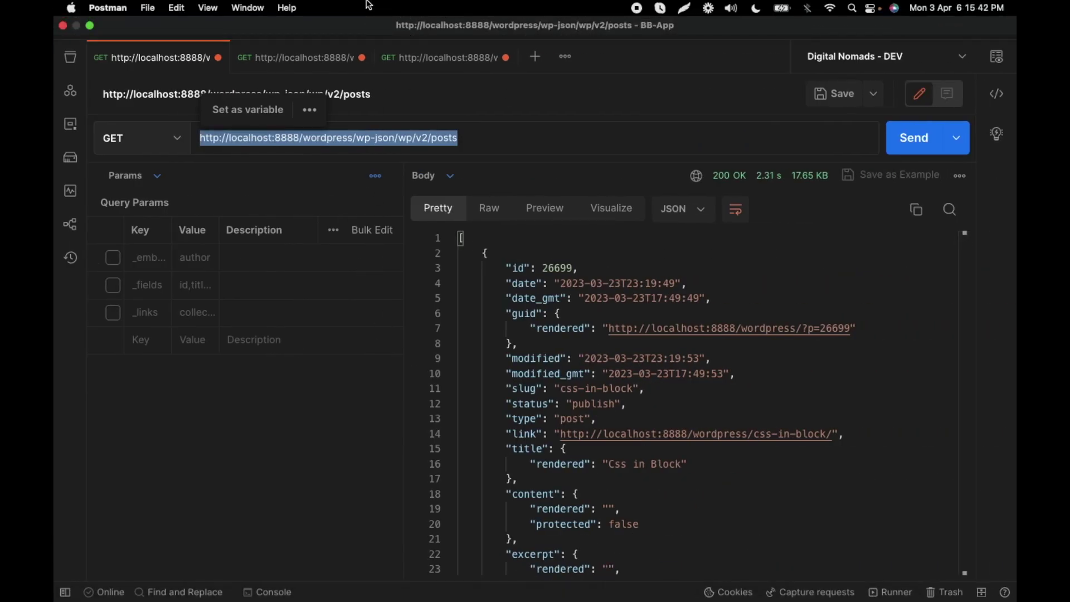
pyautogui.click(332, 144)
pyautogui.click(302, 60)
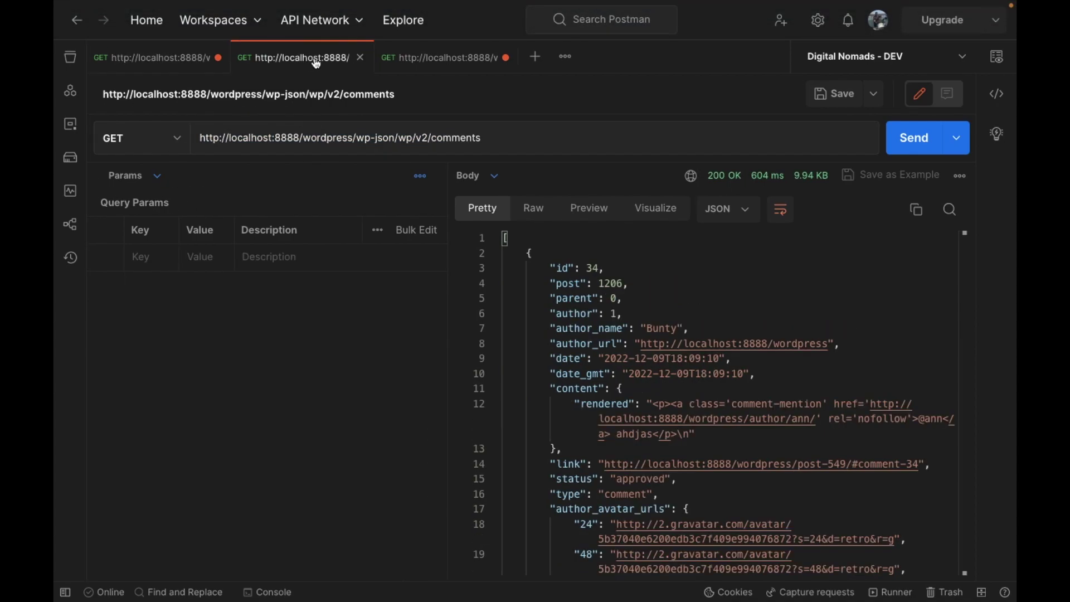
pyautogui.click(409, 65)
pyautogui.click(166, 60)
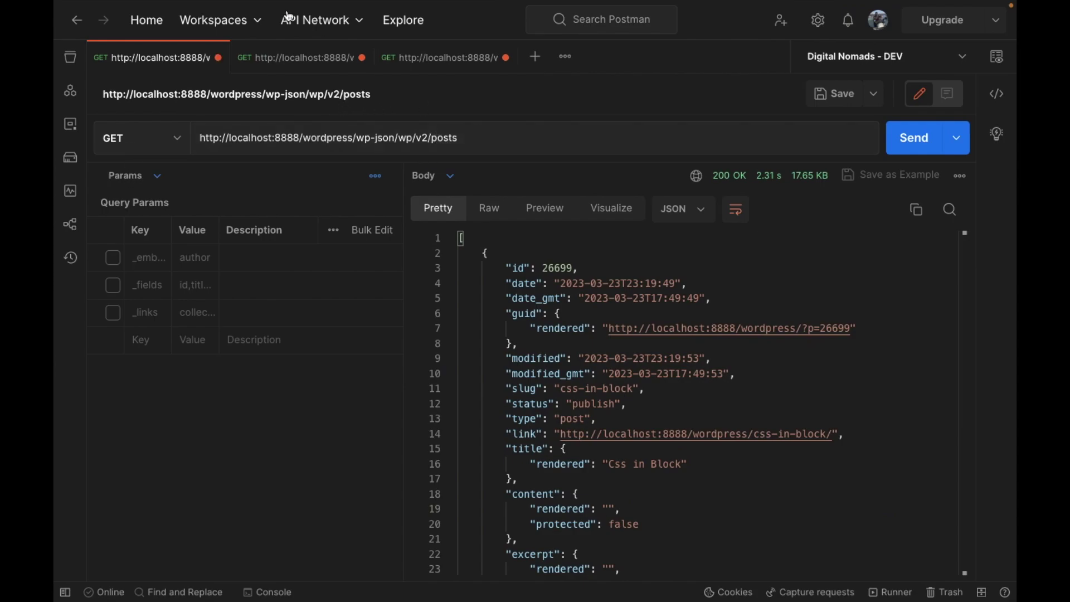
pyautogui.click(301, 58)
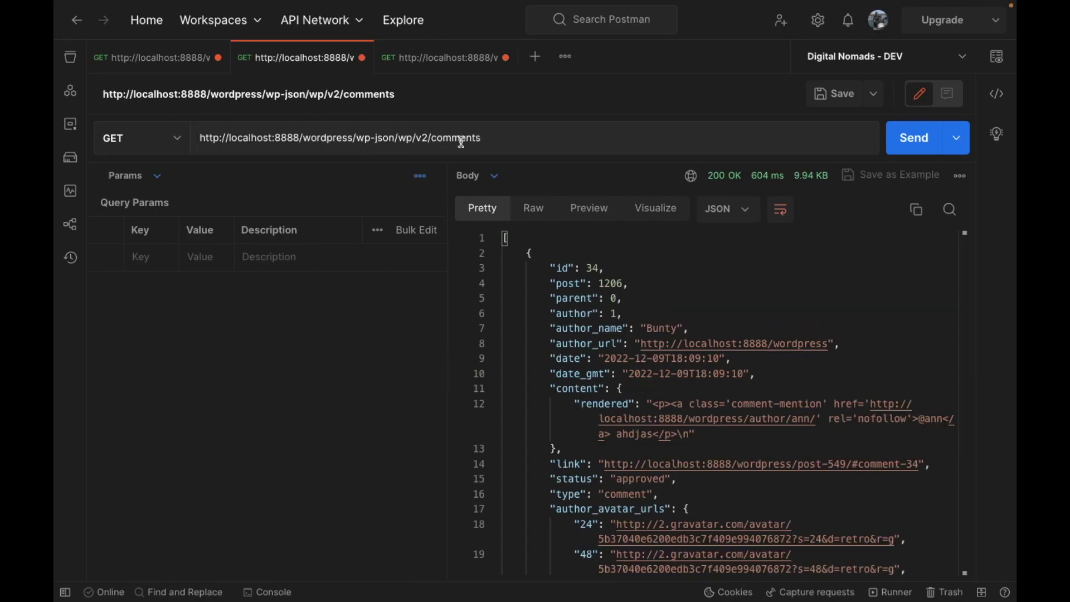
pyautogui.click(449, 59)
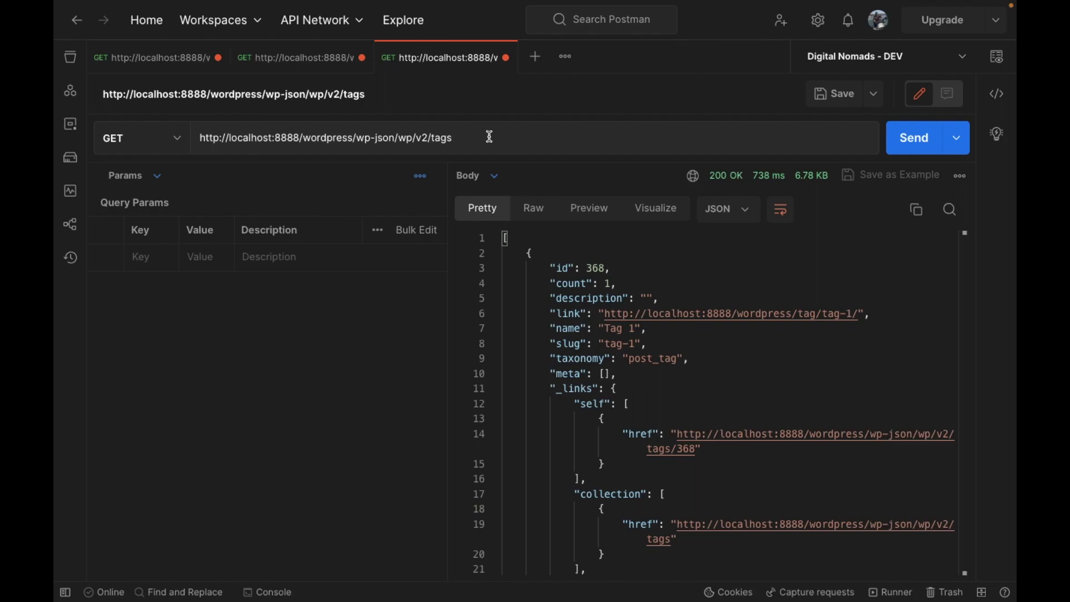
pyautogui.click(191, 58)
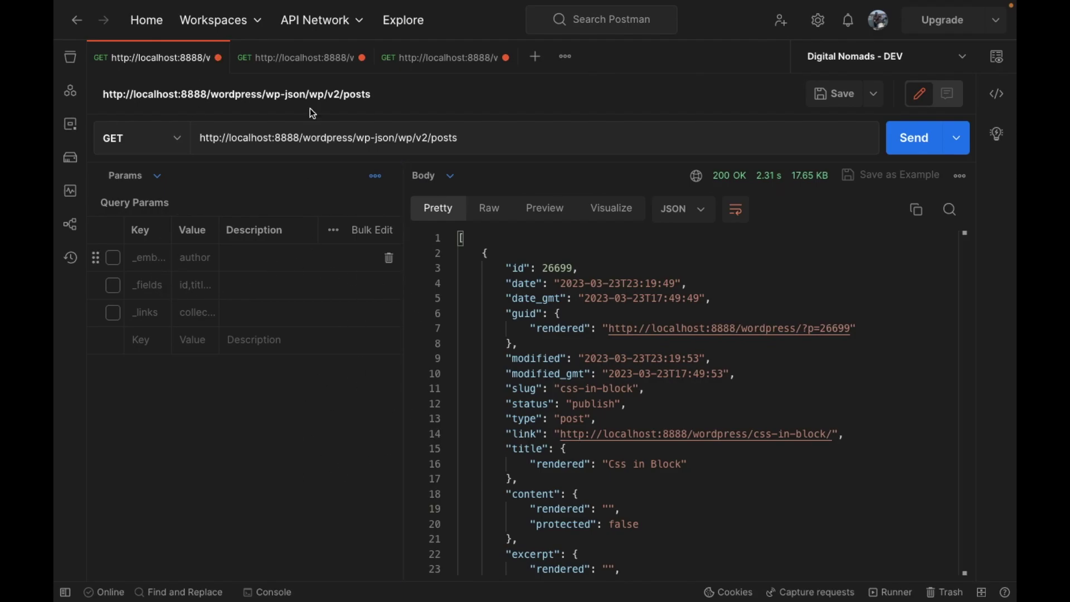
pyautogui.click(271, 58)
pyautogui.click(134, 63)
pyautogui.click(466, 143)
# - Read the full response for post 26699, including id, and collapse its _links block
pyautogui.hotkey('ctrl', 'a')
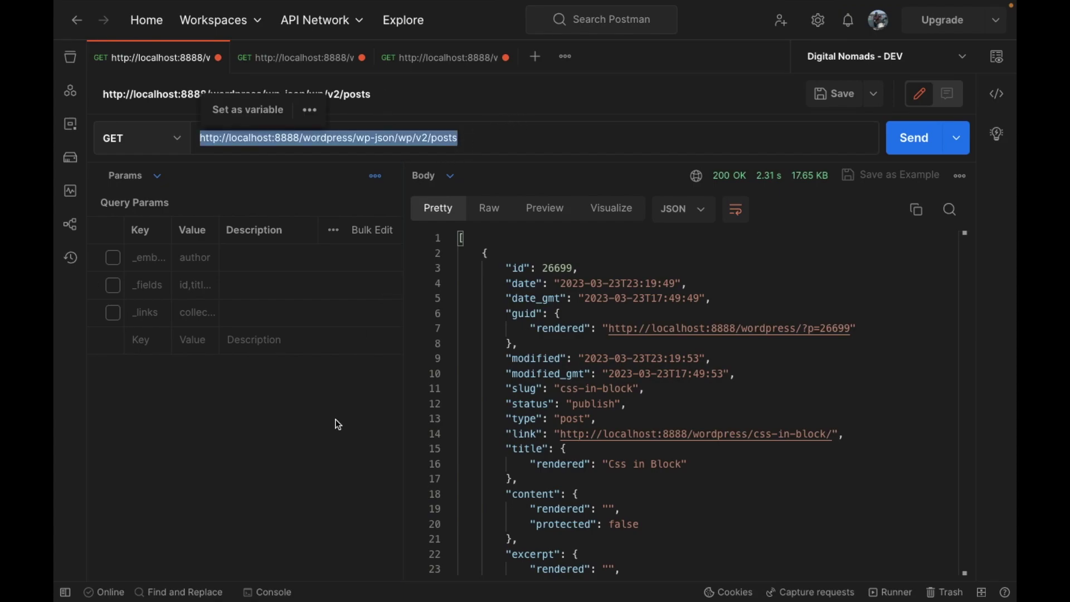
pyautogui.click(335, 424)
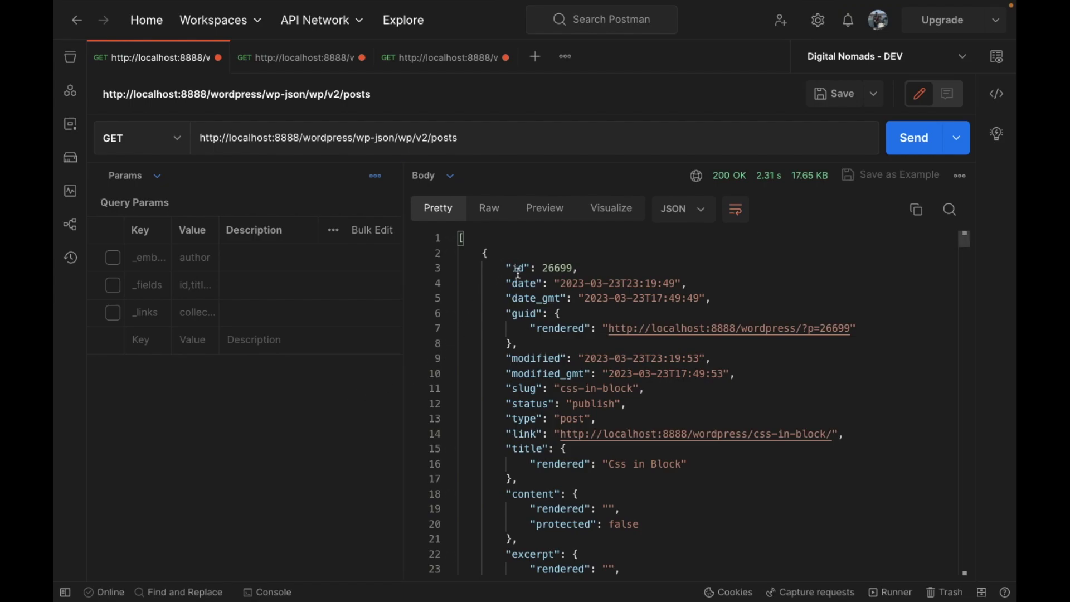
pyautogui.click(490, 137)
pyautogui.hotkey('ctrl', 'a')
pyautogui.click(501, 138)
pyautogui.scroll(-5, 516, 290)
pyautogui.scroll(-1, 516, 291)
pyautogui.scroll(5, 566, 272)
pyautogui.scroll(1, 565, 271)
pyautogui.scroll(-1, 519, 391)
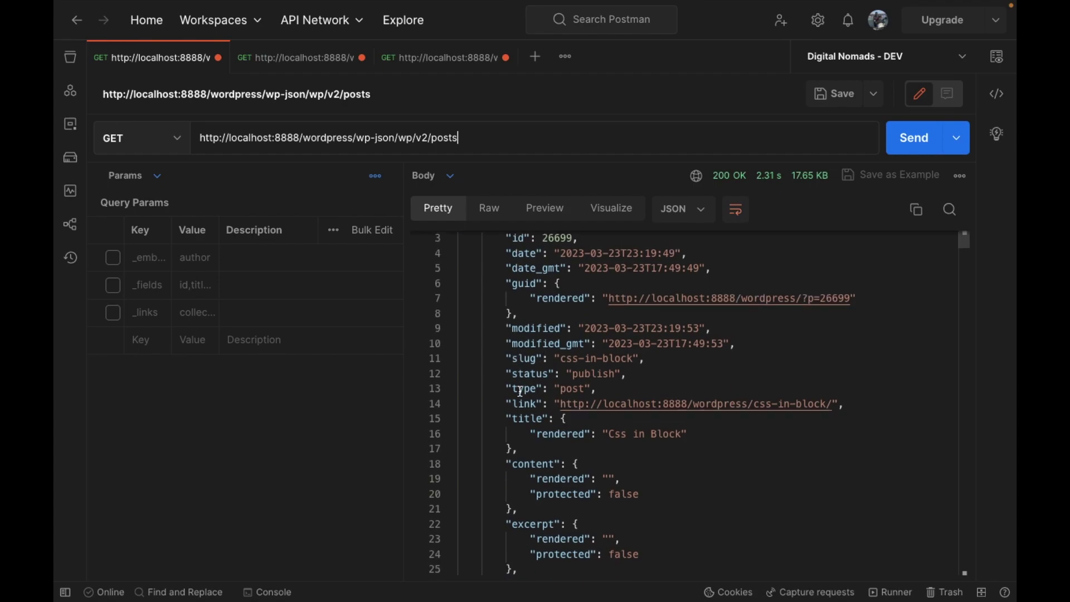
pyautogui.scroll(-1, 519, 390)
pyautogui.scroll(2, 511, 274)
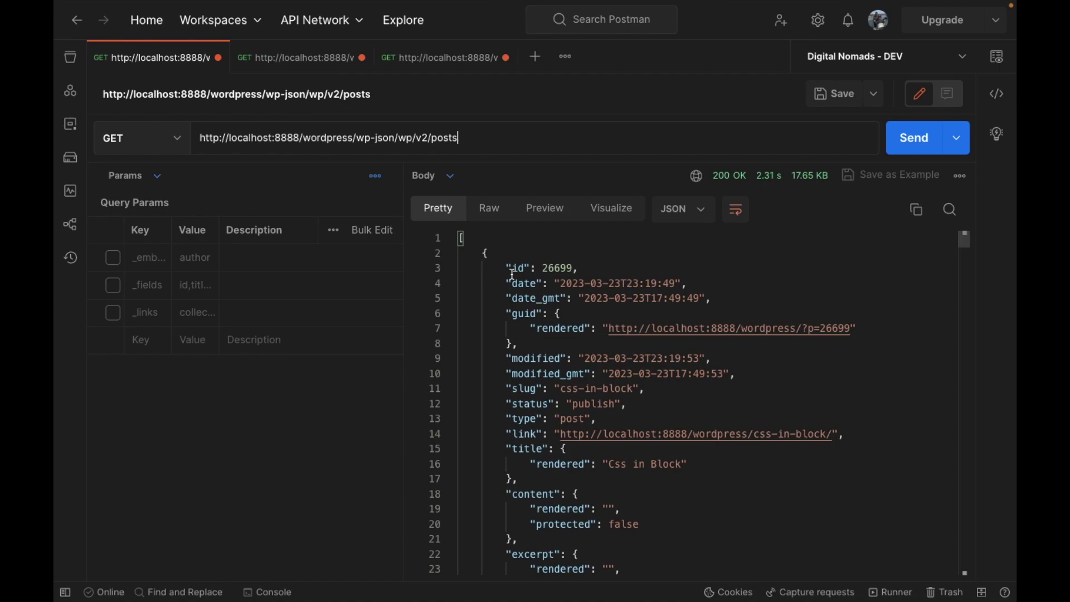
pyautogui.scroll(-1, 507, 322)
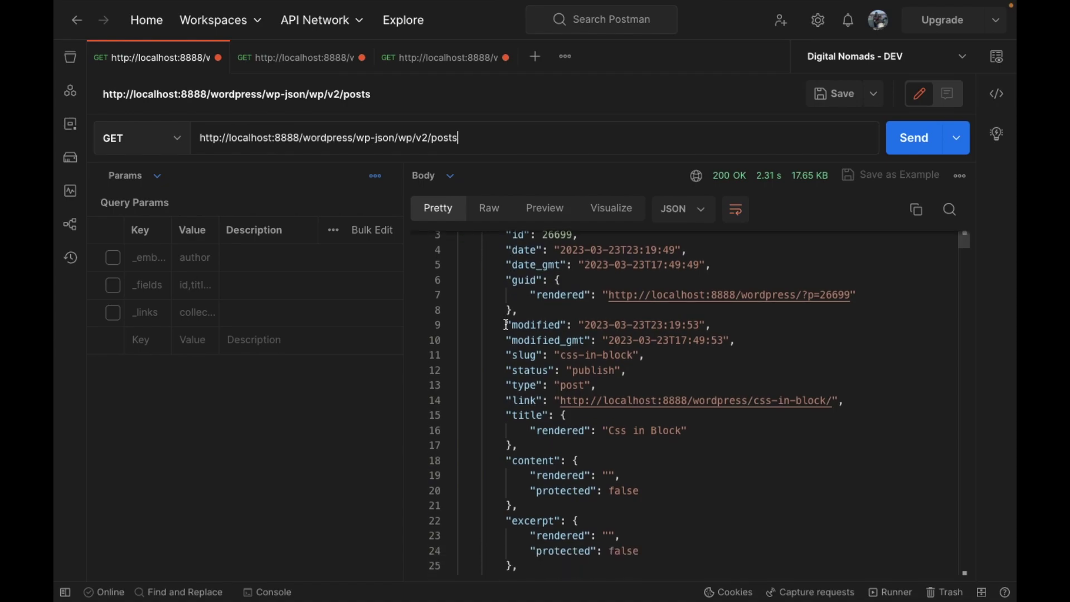
pyautogui.scroll(1, 532, 393)
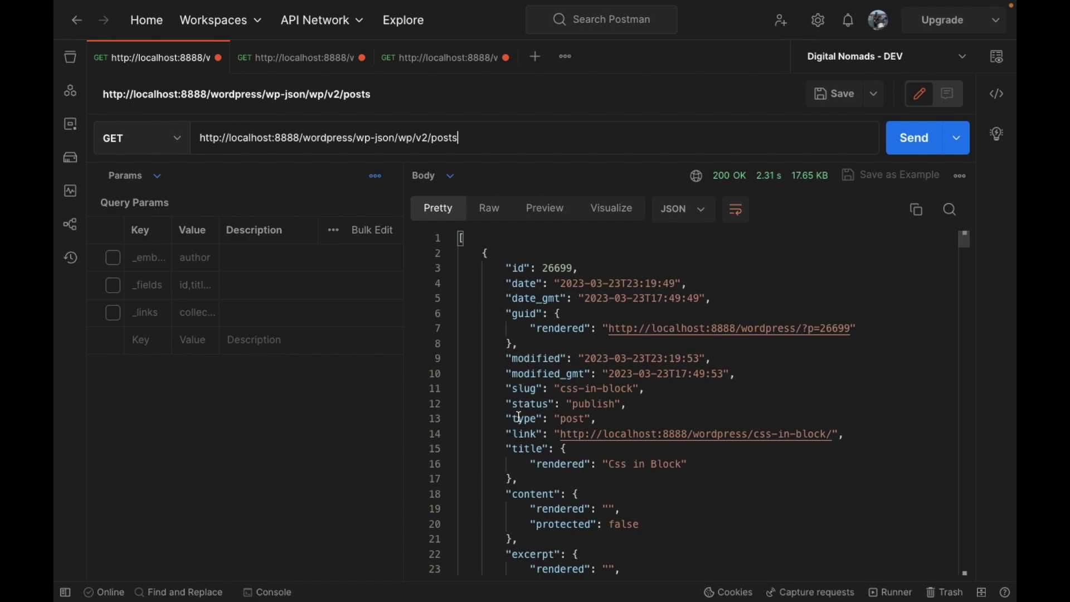
pyautogui.click(518, 267)
pyautogui.scroll(-2, 497, 330)
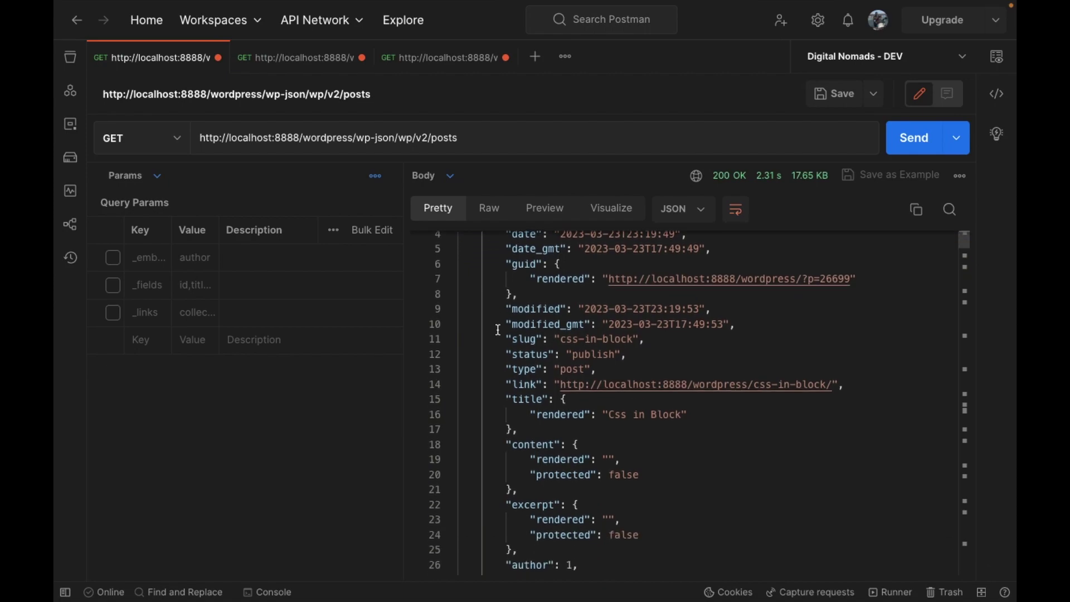
pyautogui.scroll(2, 523, 314)
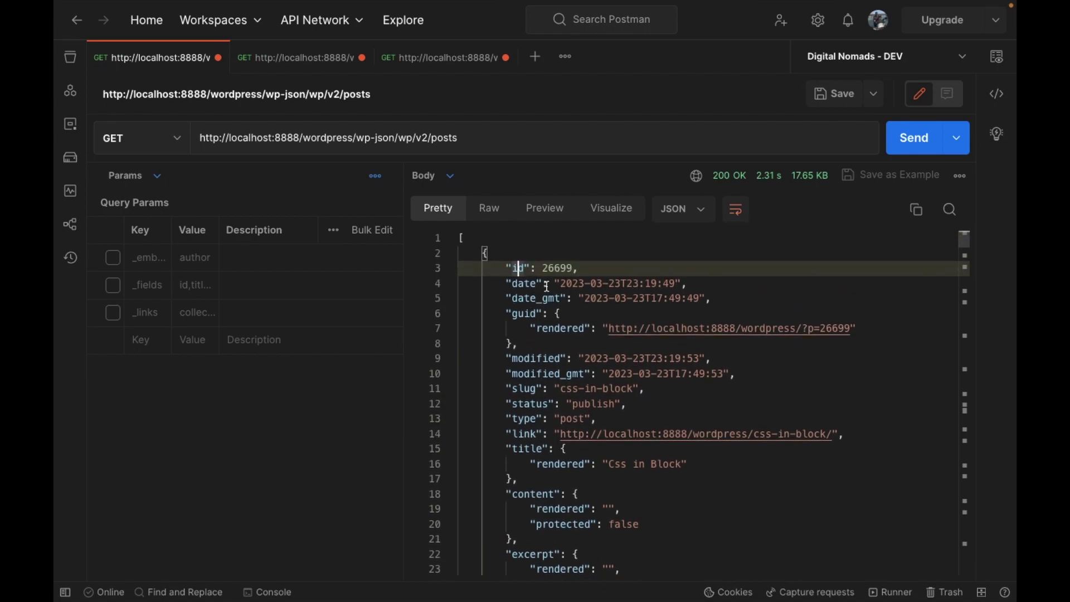
pyautogui.scroll(-5, 497, 354)
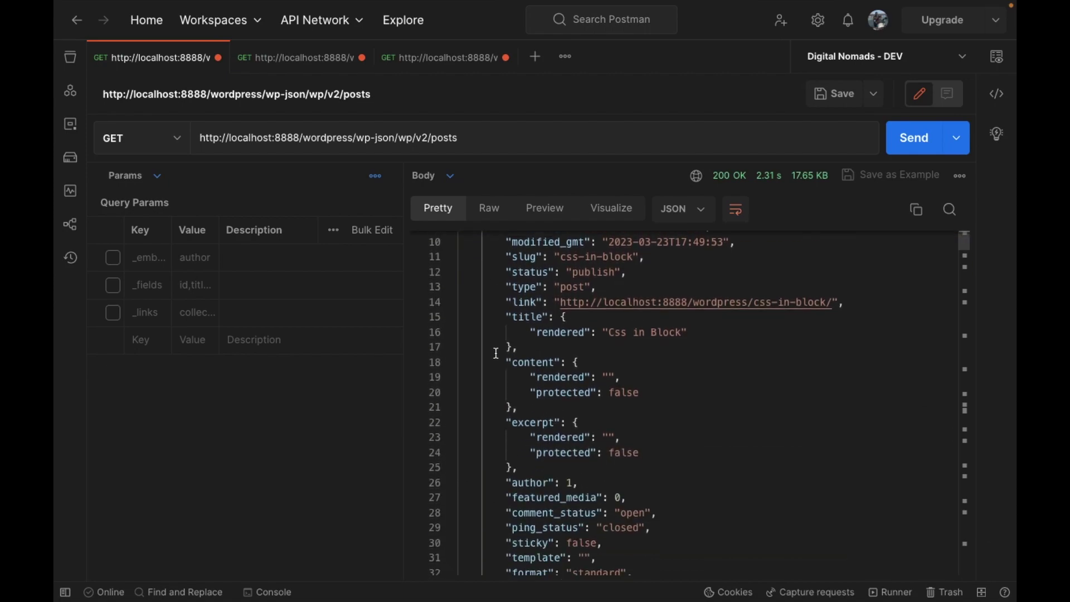
pyautogui.scroll(-4, 496, 353)
pyautogui.scroll(-3, 498, 354)
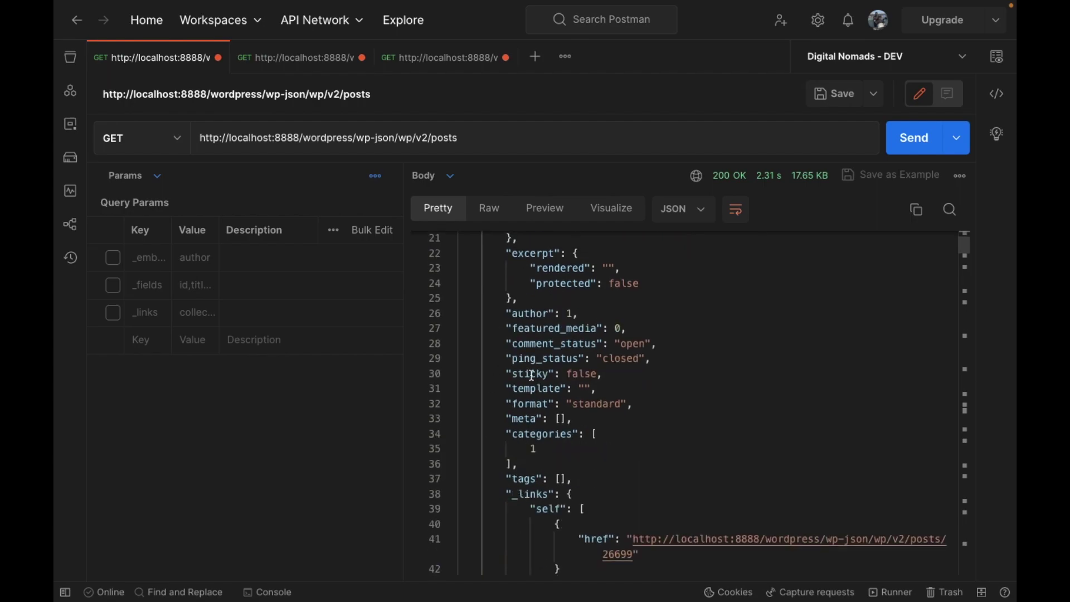
pyautogui.scroll(-2, 519, 389)
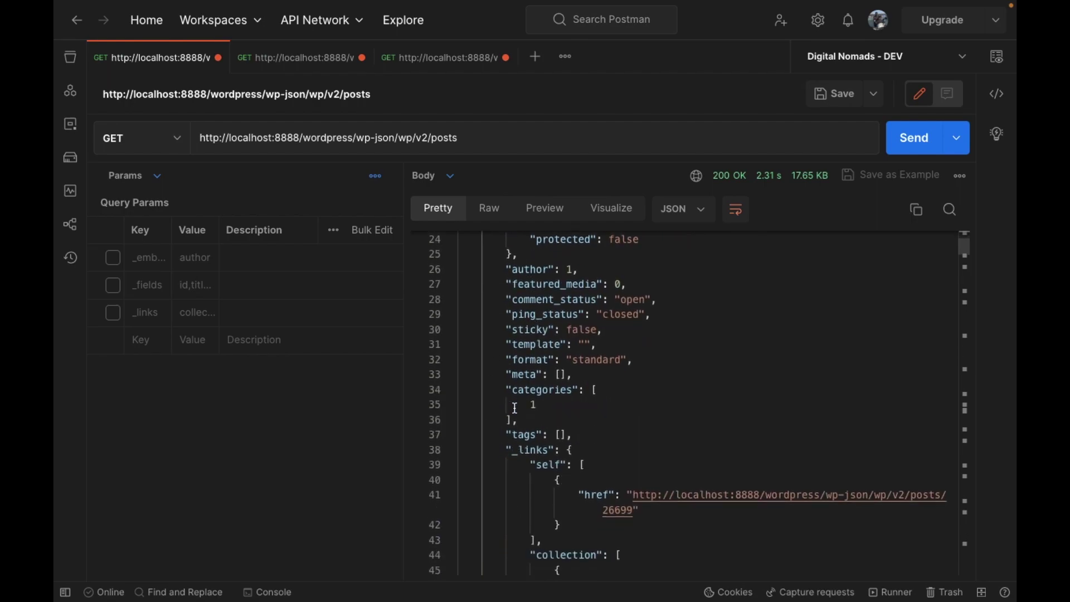
pyautogui.click(451, 450)
pyautogui.scroll(3, 539, 437)
pyautogui.scroll(2, 539, 436)
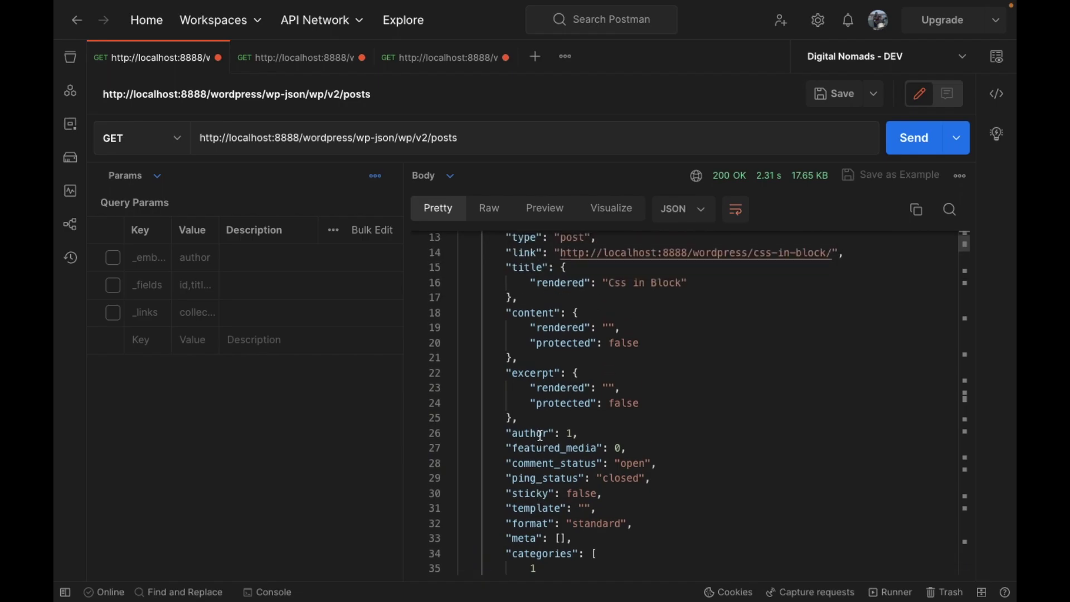
pyautogui.scroll(1, 540, 436)
pyautogui.scroll(2, 523, 288)
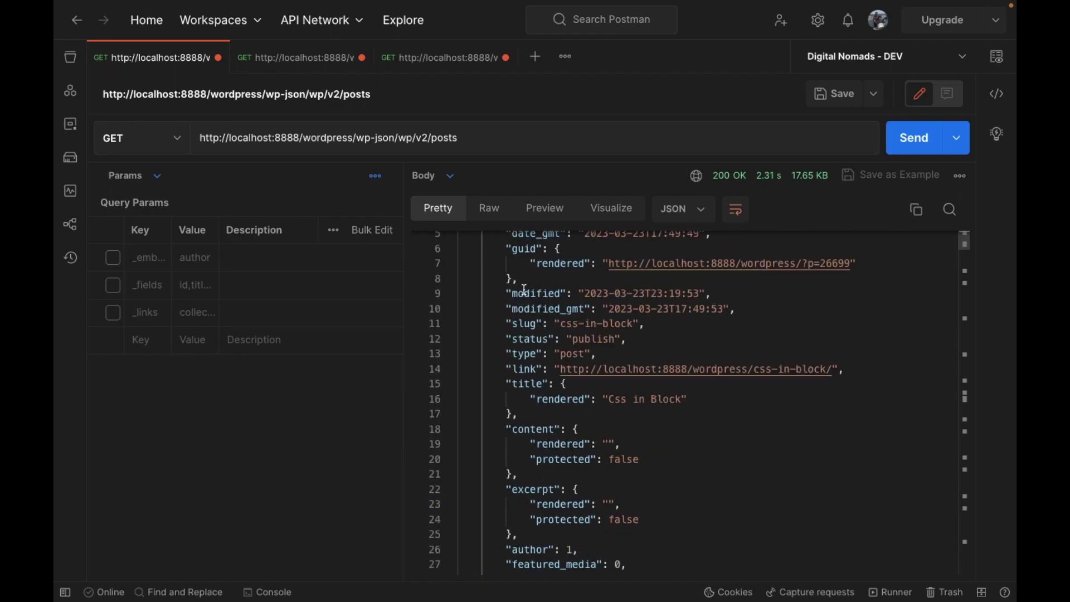
pyautogui.scroll(2, 523, 289)
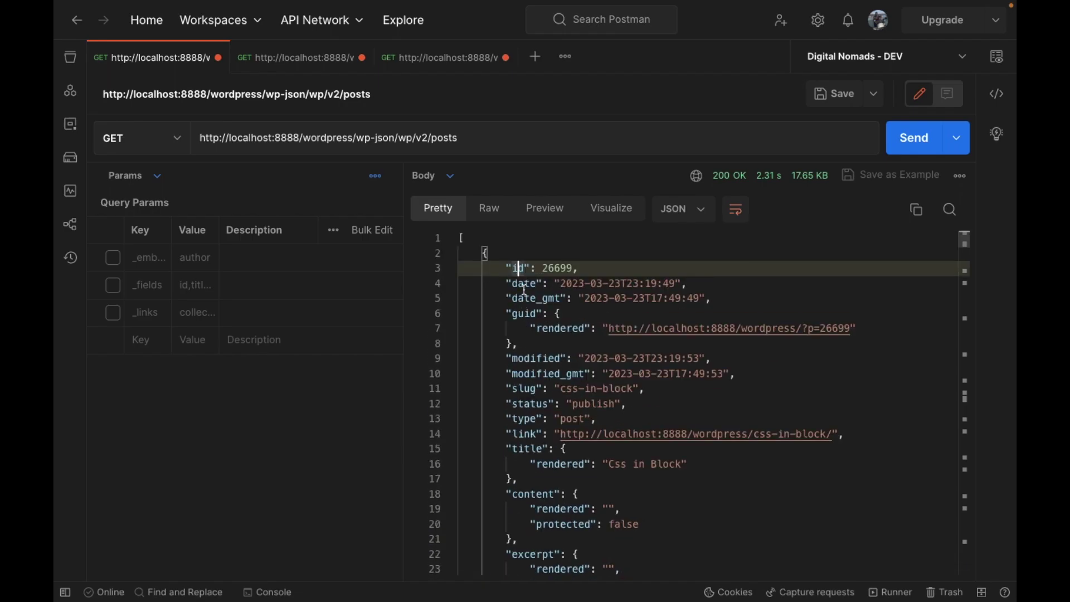
pyautogui.click(496, 131)
pyautogui.write('?_f')
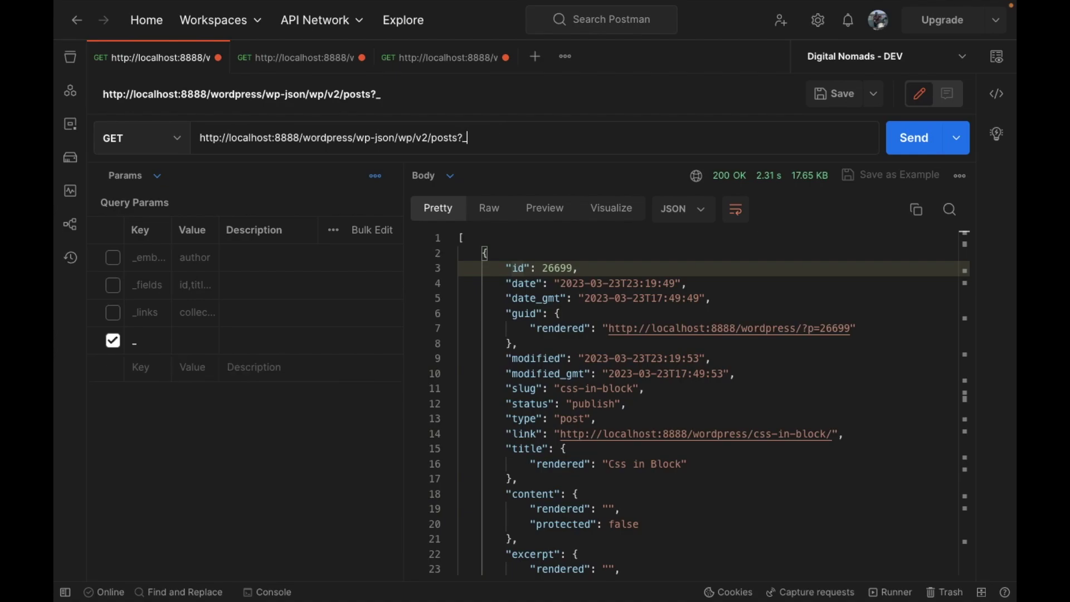
pyautogui.write('i')
pyautogui.write('e')
pyautogui.write('lds=')
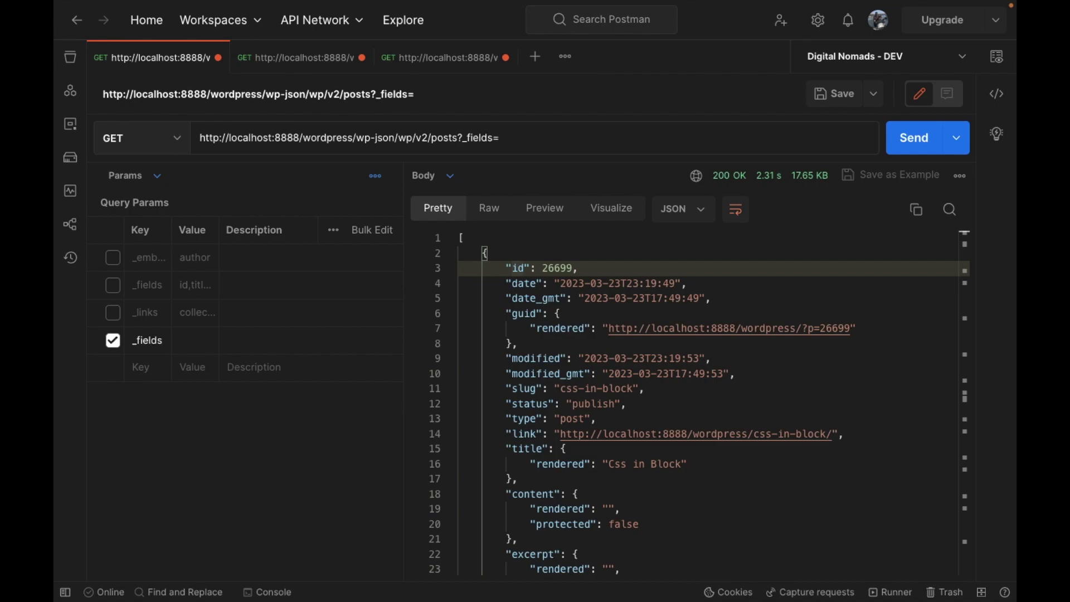
# - Request only id, then id and title, from the posts endpoint via _fields
pyautogui.click(518, 268)
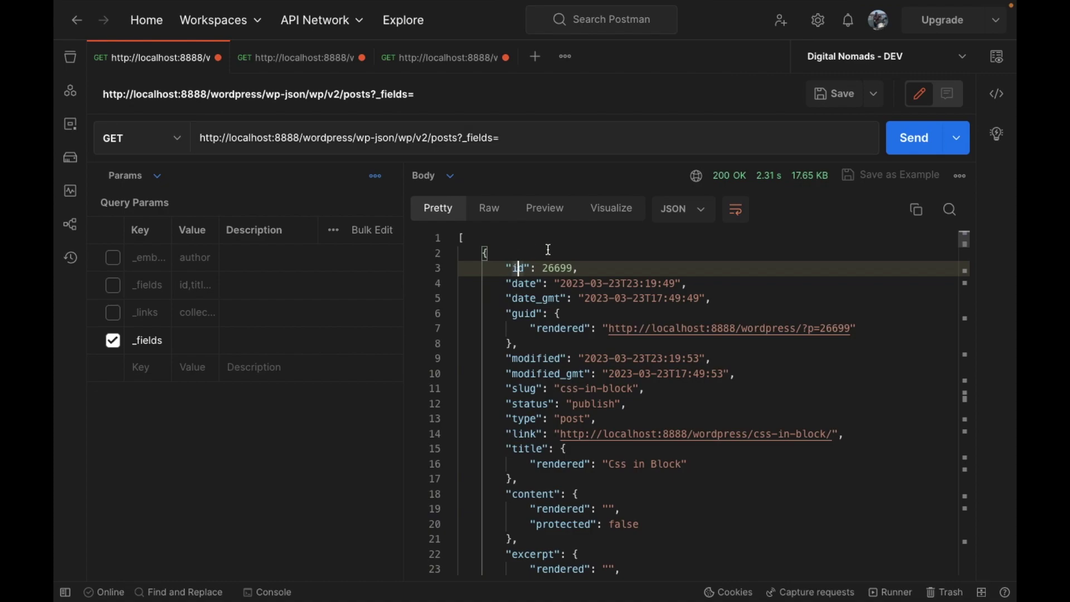
pyautogui.click(518, 136)
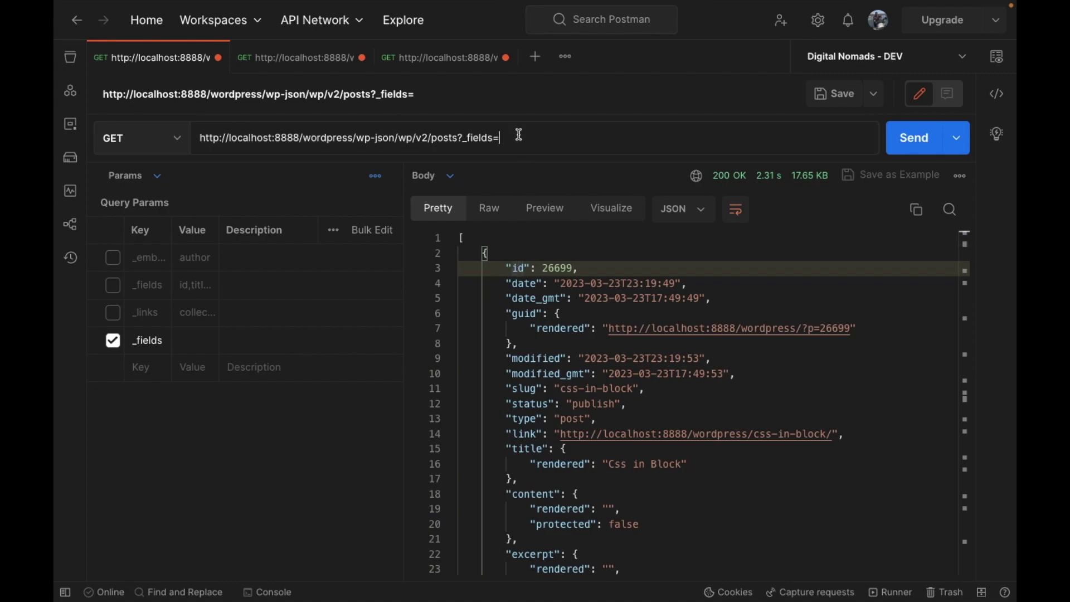
pyautogui.doubleClick(517, 267)
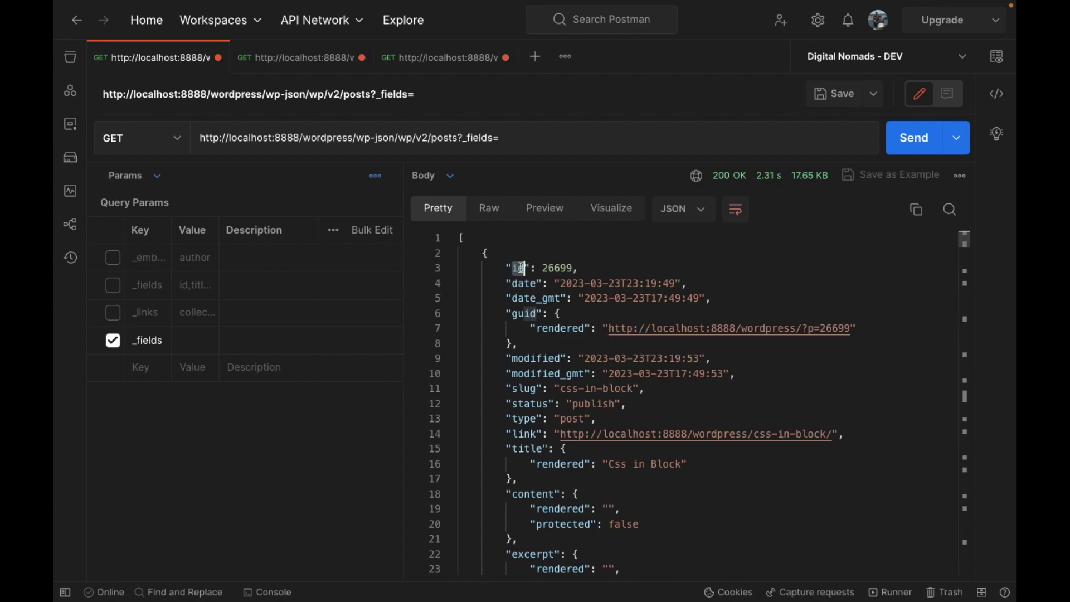
pyautogui.click(508, 137)
pyautogui.write('i')
pyautogui.write('d')
pyautogui.press('Return')
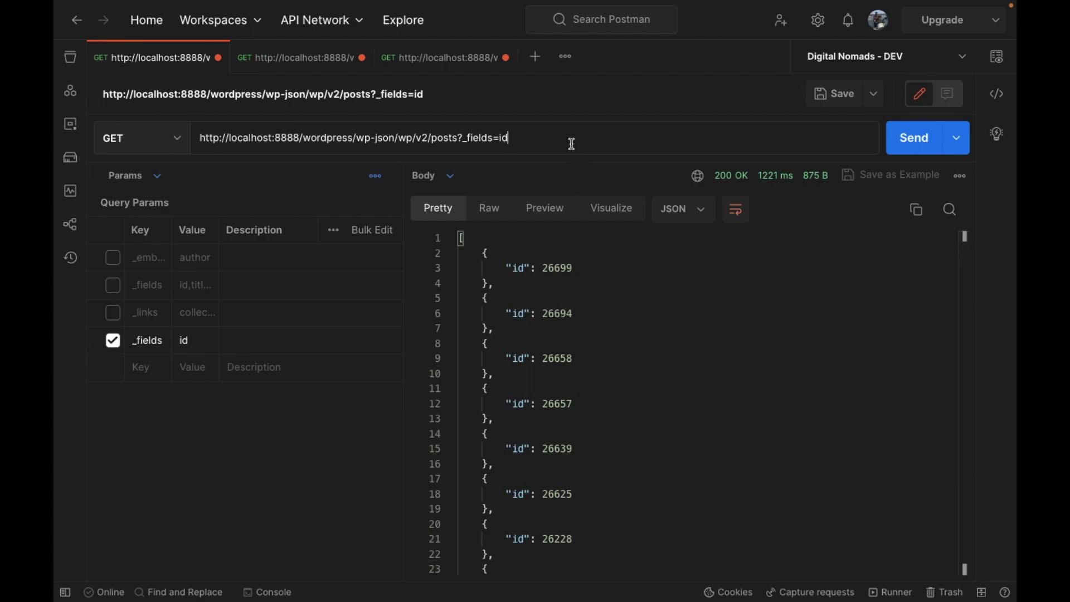
pyautogui.write(',title')
pyautogui.click(912, 141)
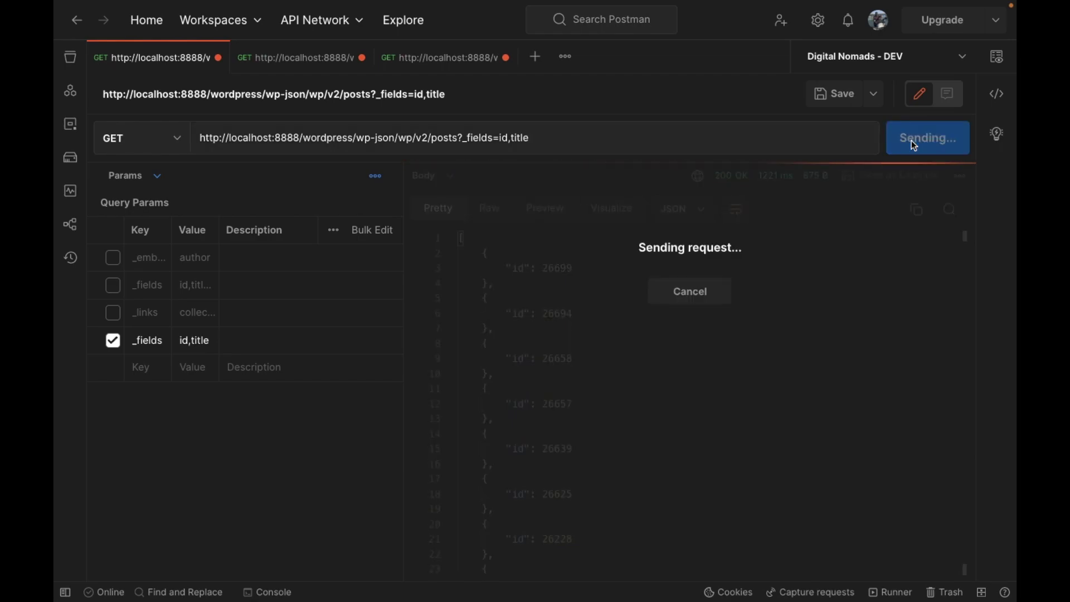
pyautogui.click(513, 287)
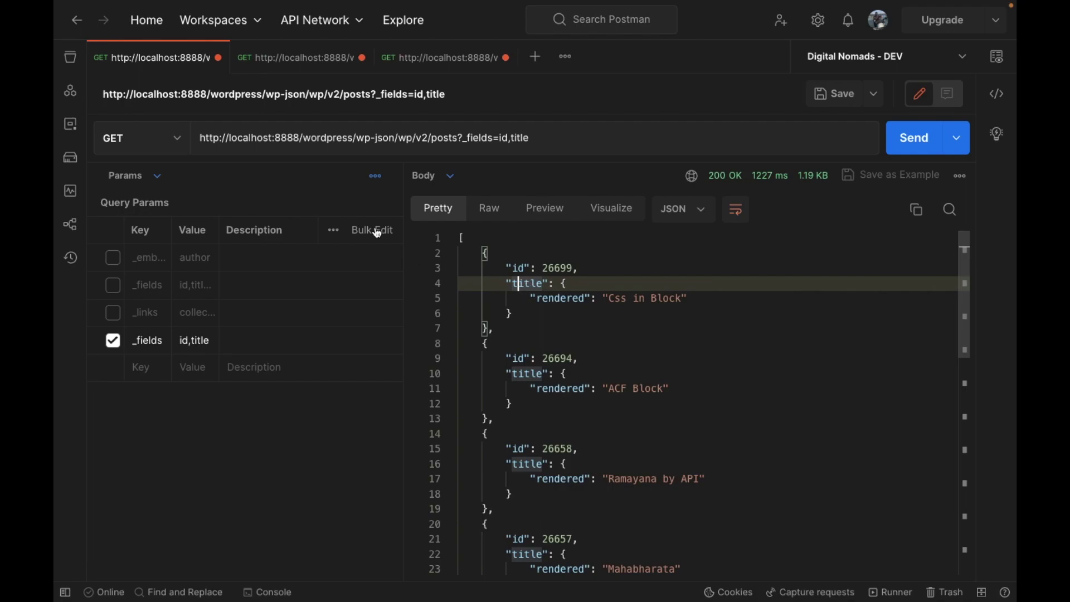
# - Toggle the _fields parameter, erase its id,title value, and resend the posts request
pyautogui.click(112, 340)
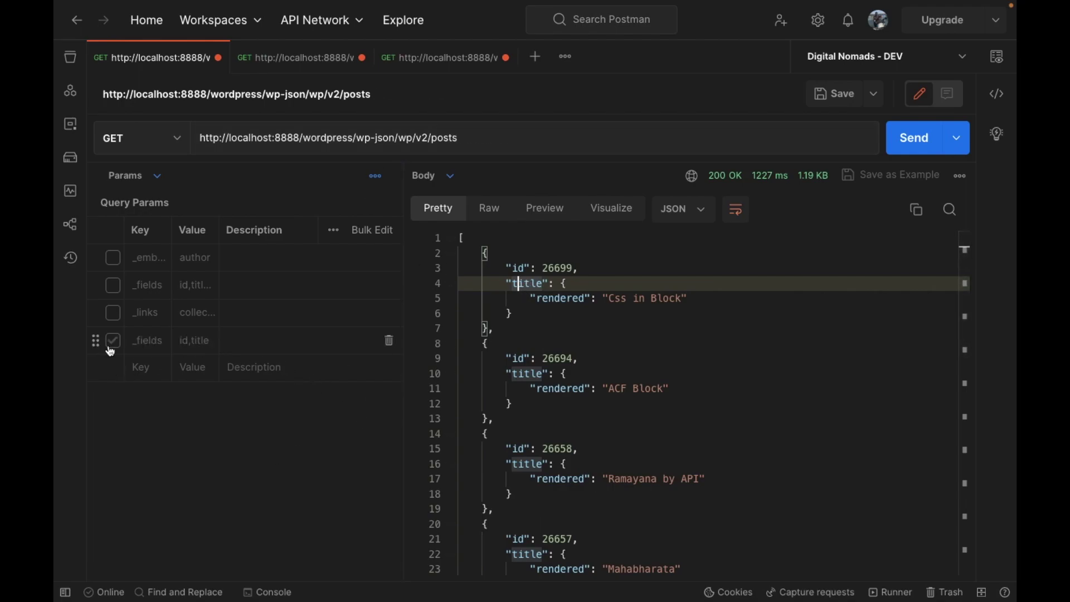
pyautogui.click(112, 339)
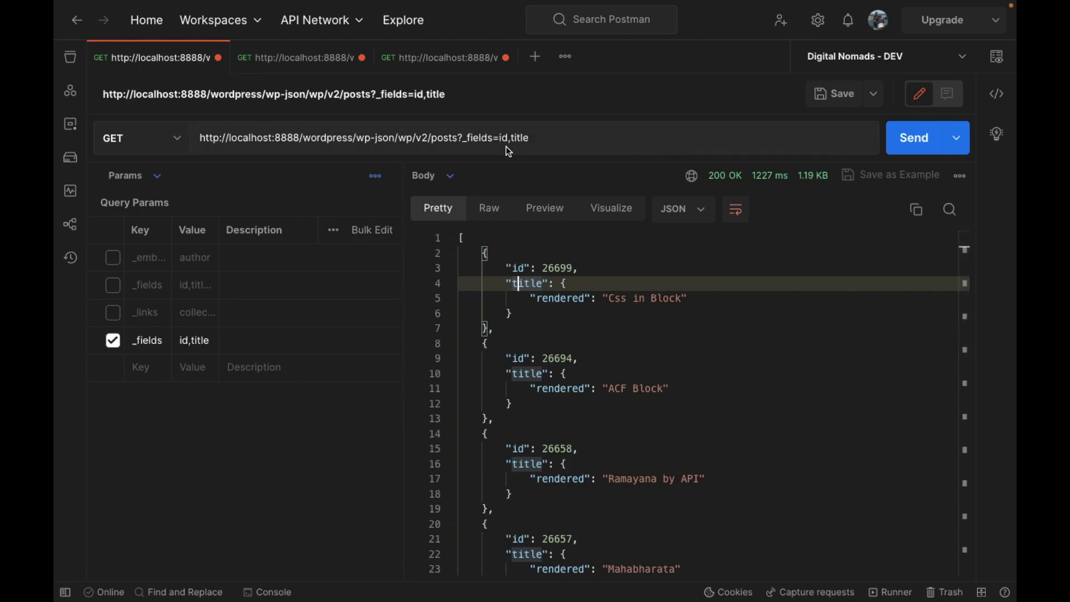
pyautogui.click(548, 138)
pyautogui.press('BackSpace')
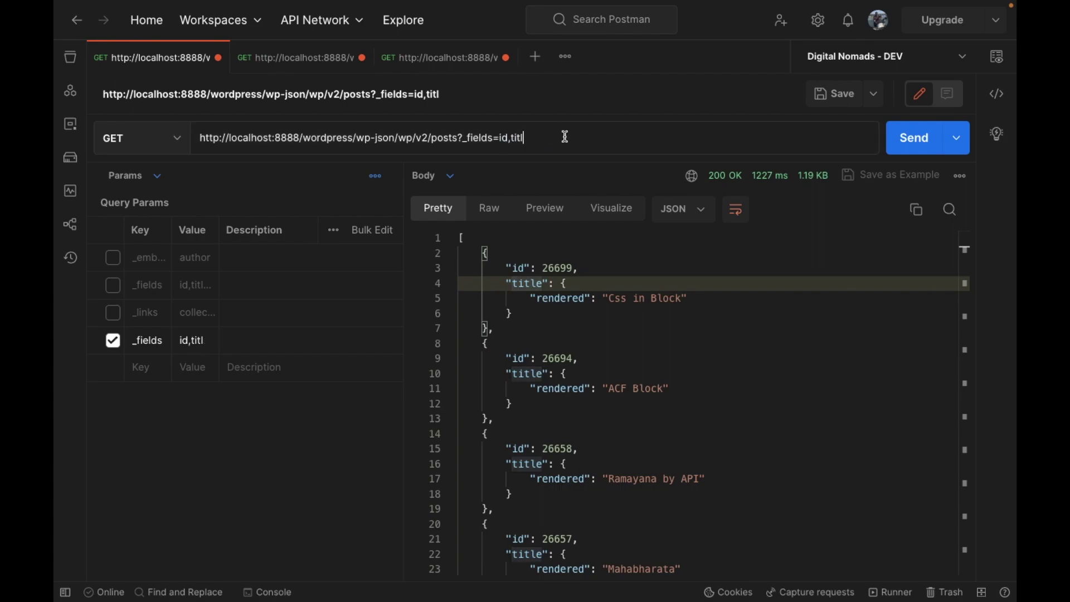
pyautogui.press('BackSpace')
pyautogui.press('BackSpace')
pyautogui.press('BackSpace')
pyautogui.press('BackSpace')
pyautogui.press('BackSpace')
pyautogui.press('BackSpace')
pyautogui.press('BackSpace')
pyautogui.press('Return')
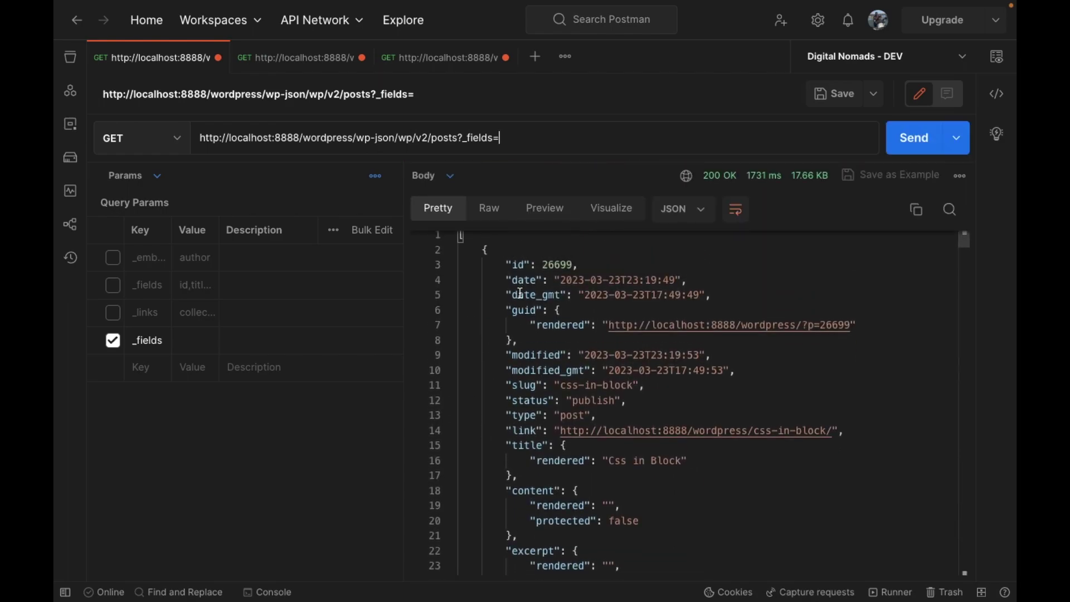
# - Request posts with _fields=author,id, taking the author key from the response
pyautogui.doubleClick(531, 403)
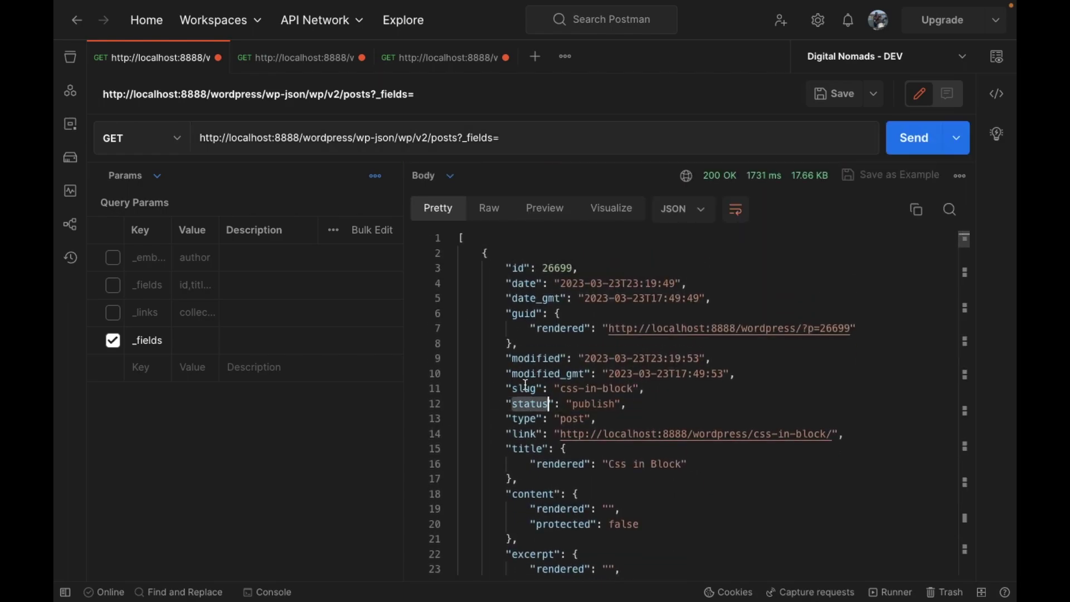
pyautogui.doubleClick(525, 388)
pyautogui.doubleClick(525, 373)
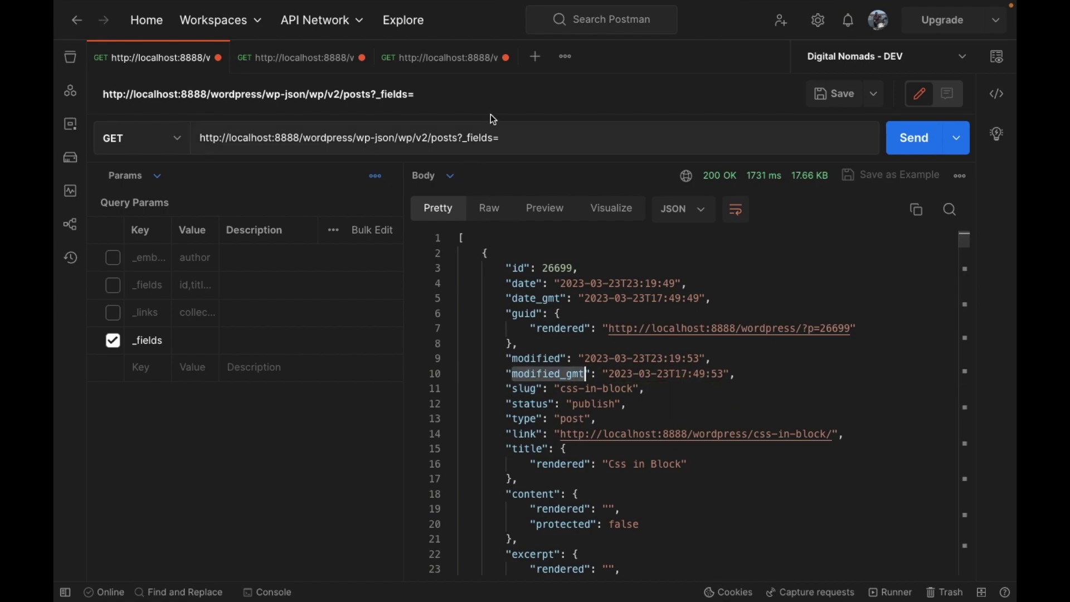
pyautogui.scroll(-3, 535, 342)
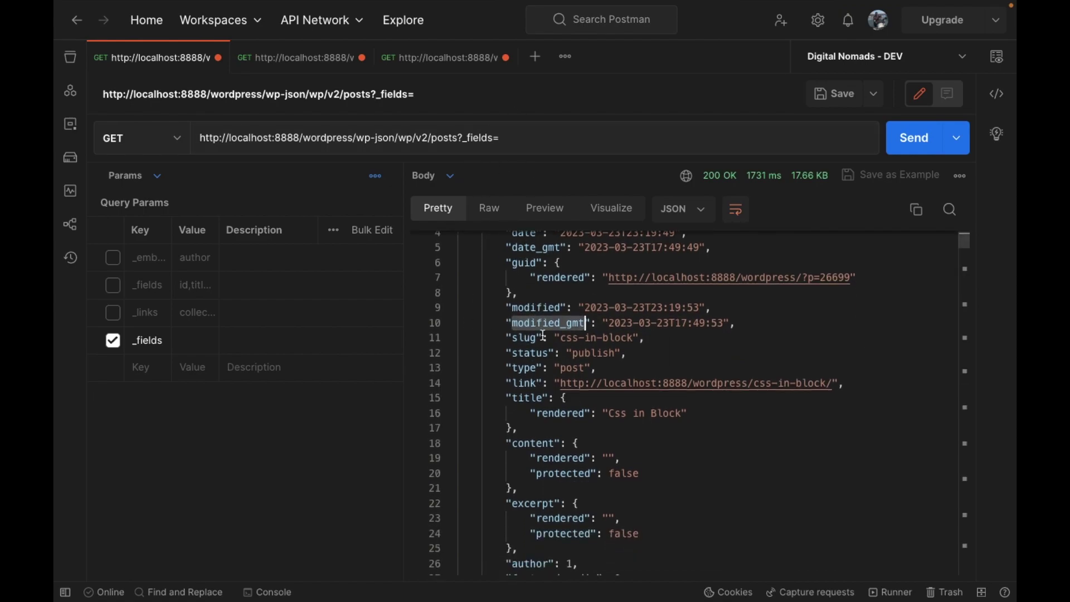
pyautogui.scroll(-3, 542, 335)
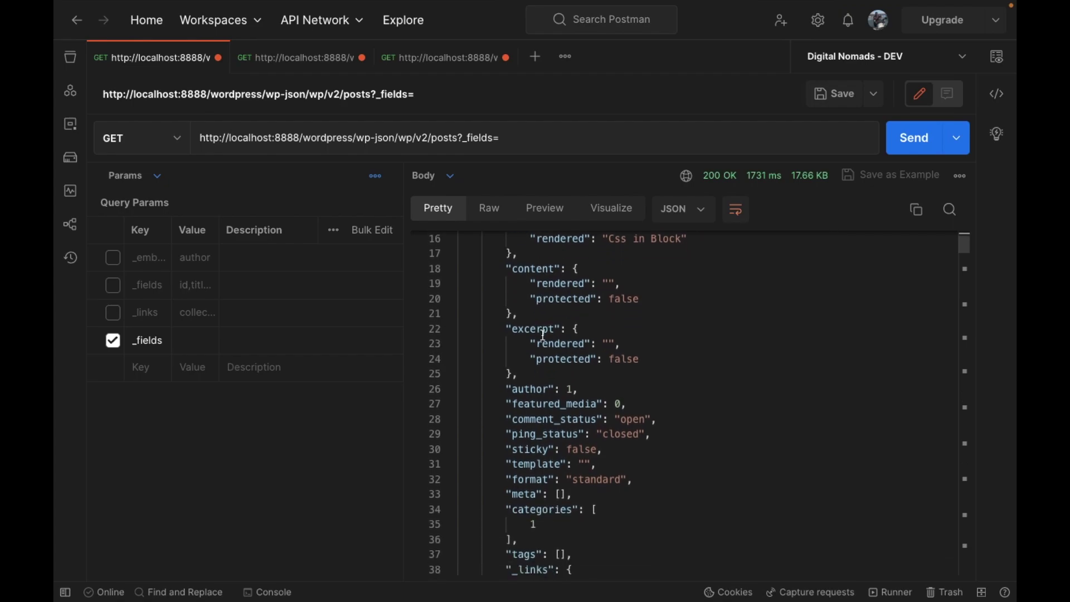
pyautogui.doubleClick(524, 388)
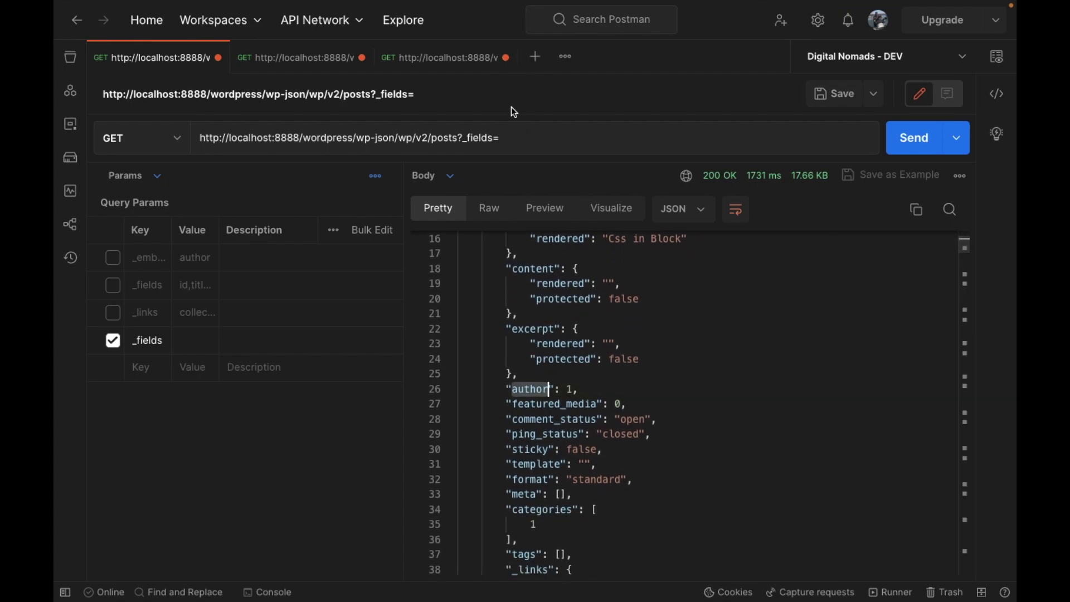
pyautogui.click(513, 136)
pyautogui.write('author')
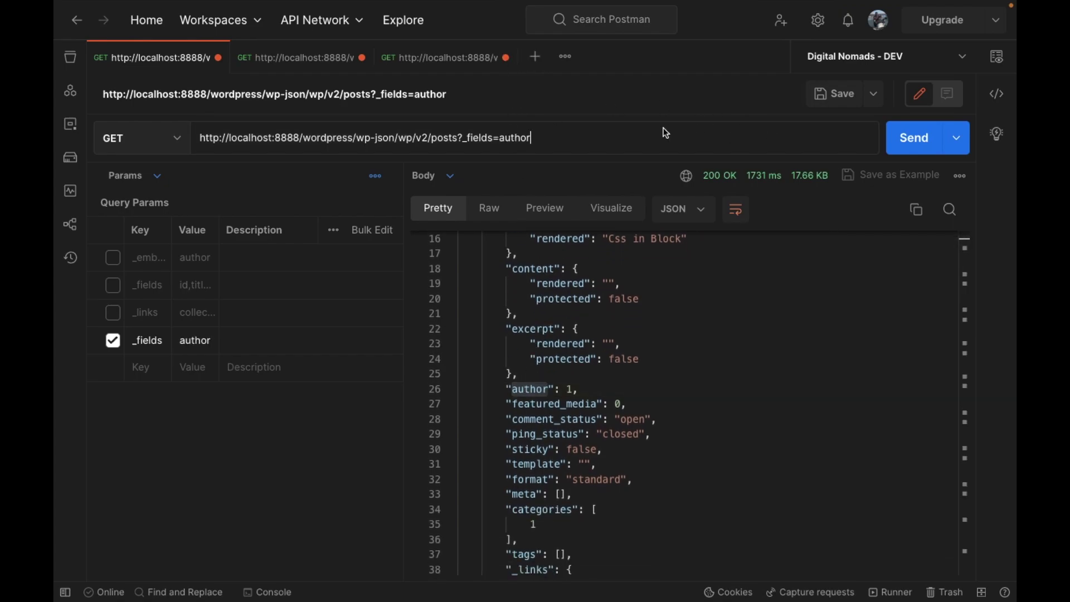
pyautogui.write(',id')
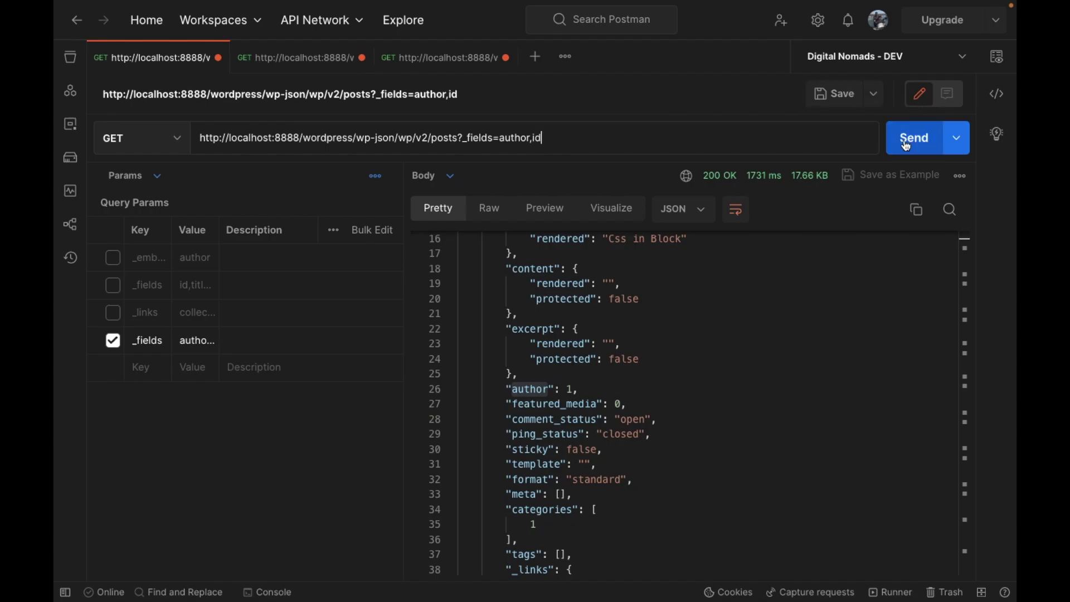
pyautogui.click(905, 142)
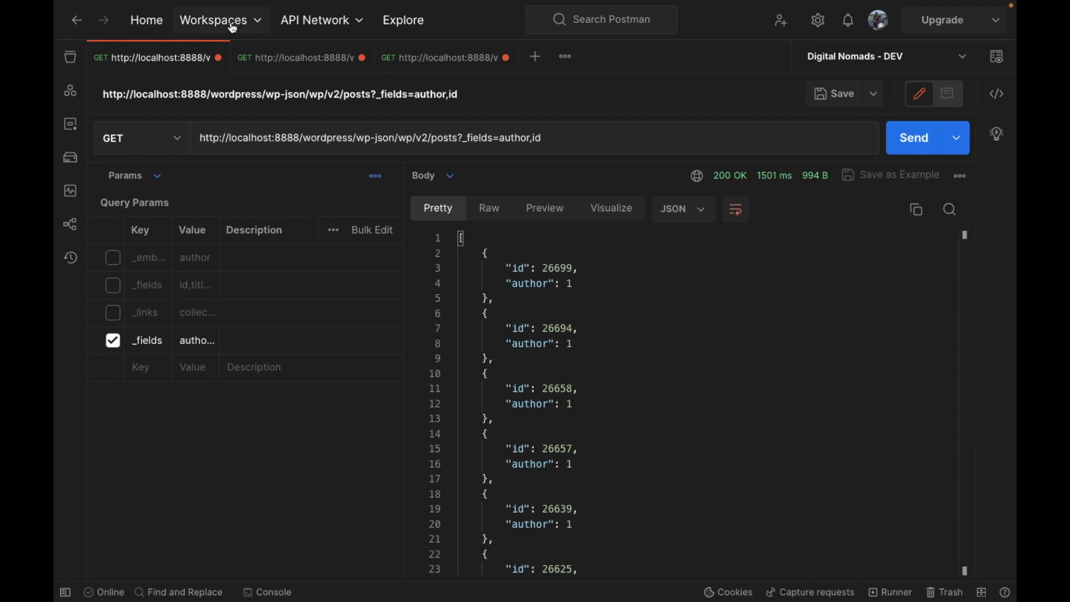
# - Append ?_fields=id,content to the comments request URL and send it
pyautogui.click(274, 58)
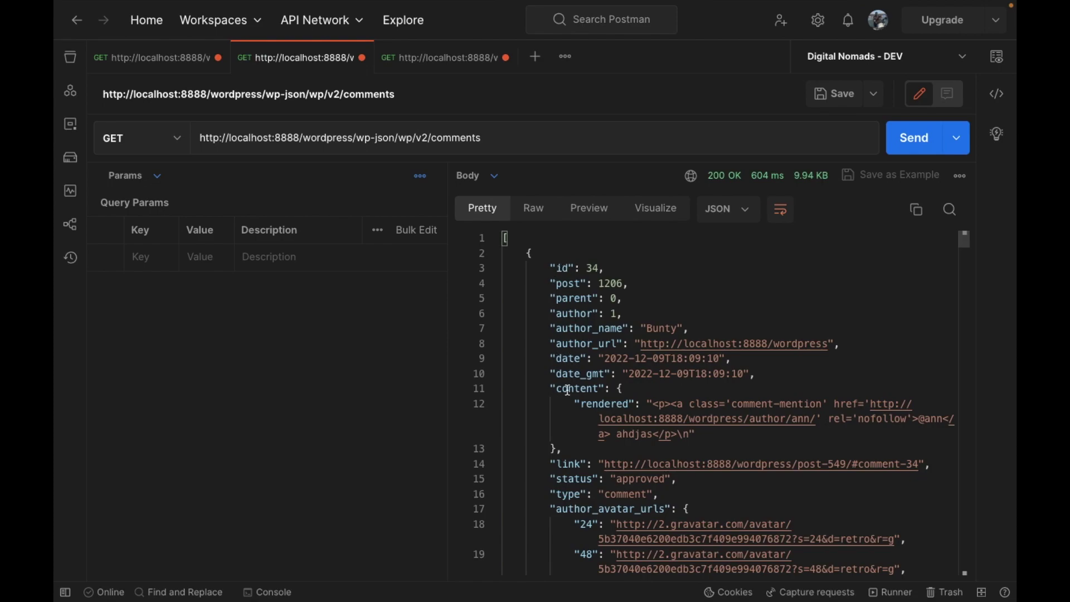
pyautogui.tripleClick(494, 138)
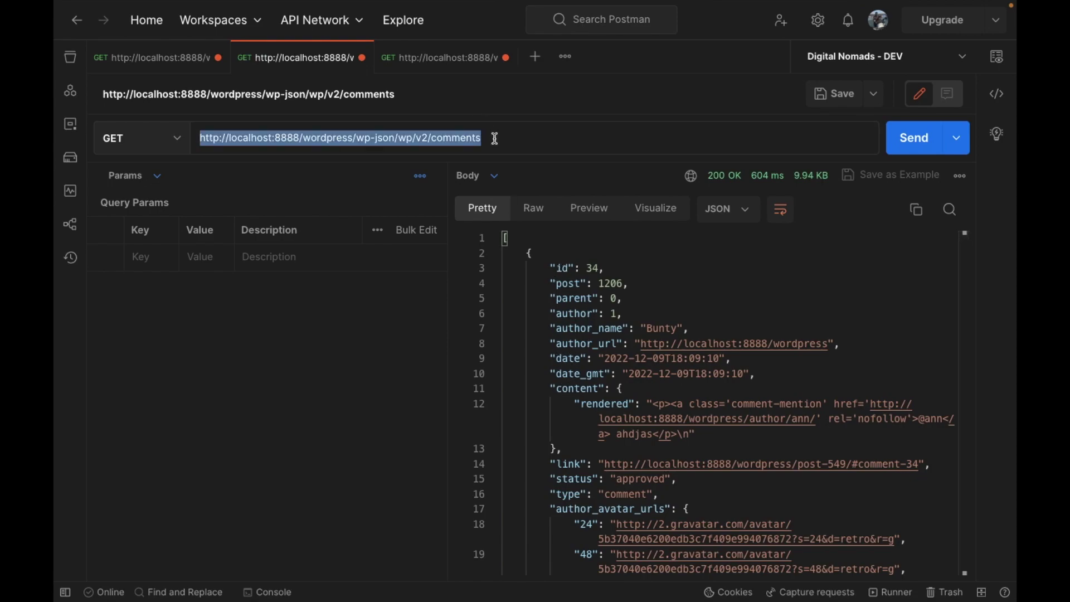
pyautogui.press('Right')
pyautogui.write('?_')
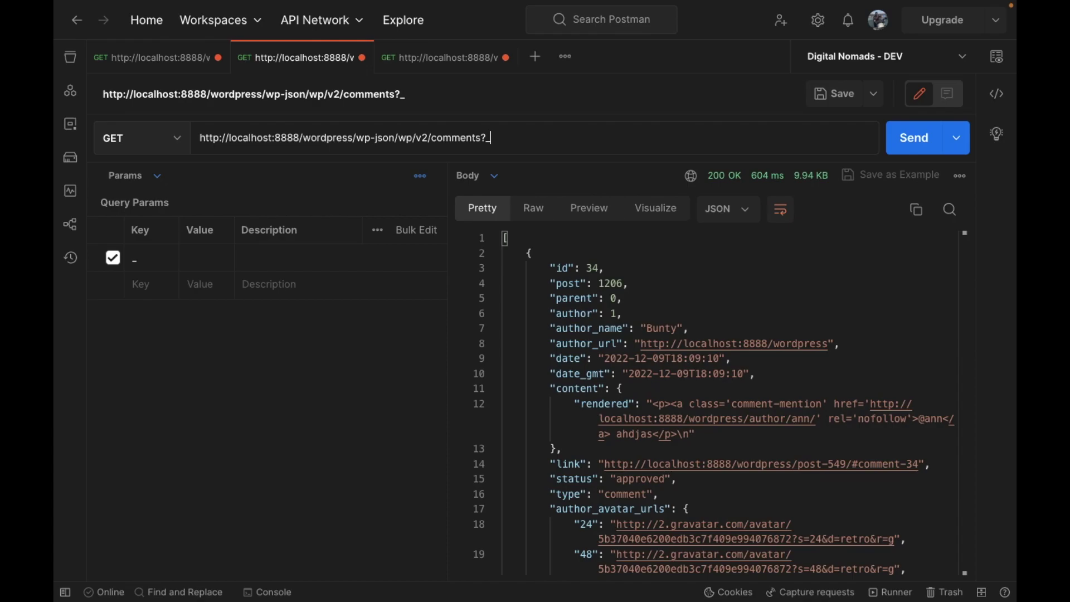
pyautogui.write('fi')
pyautogui.write('elds=')
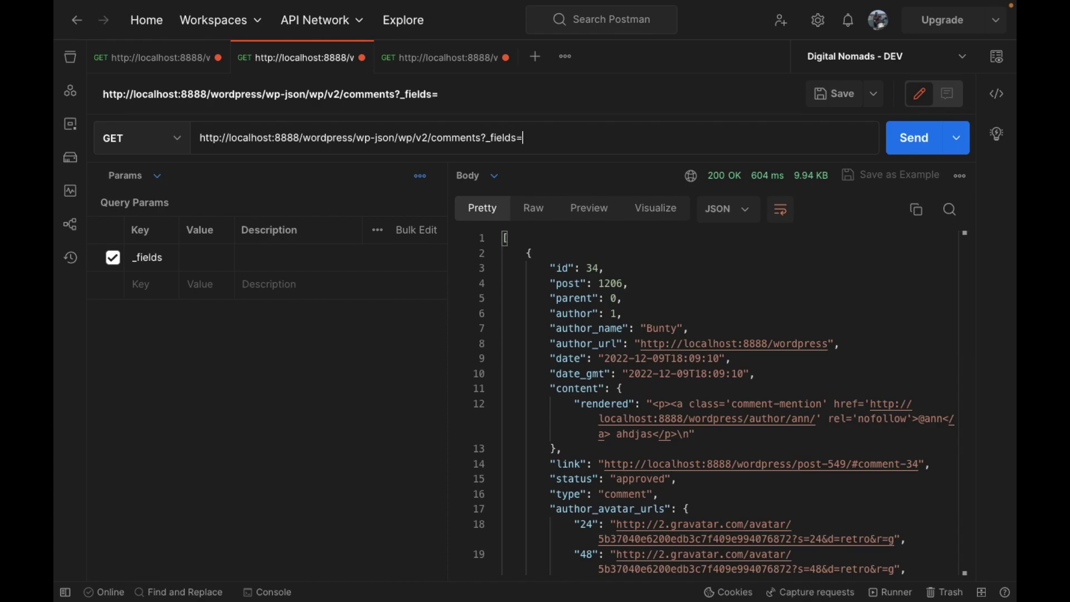
pyautogui.write('id')
pyautogui.doubleClick(565, 389)
pyautogui.hotkey('ctrl', 'c')
pyautogui.click(561, 137)
pyautogui.hotkey('ctrl', 'v')
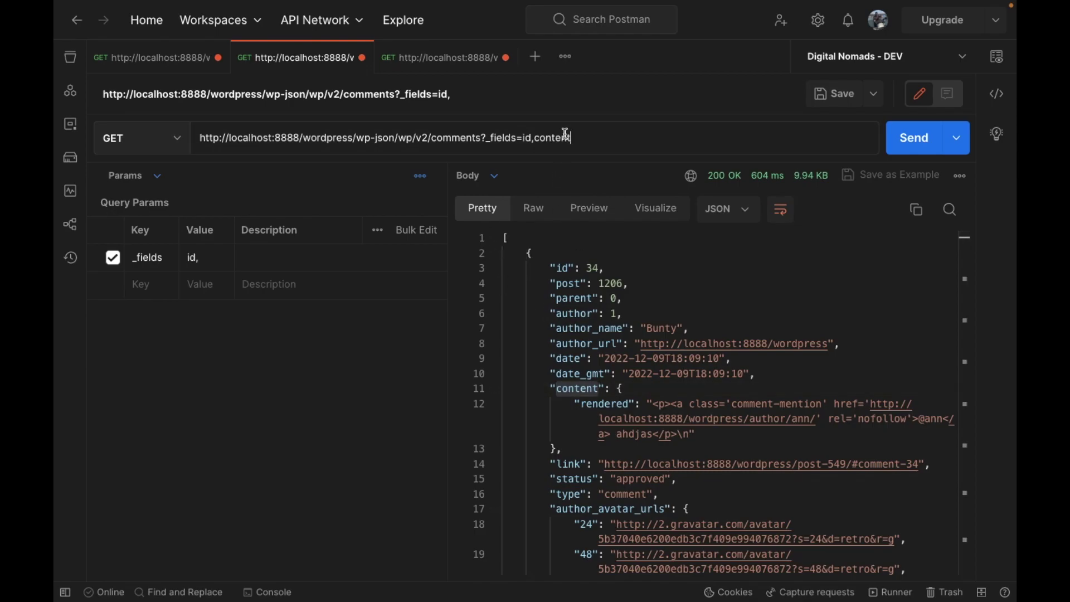
pyautogui.click(899, 144)
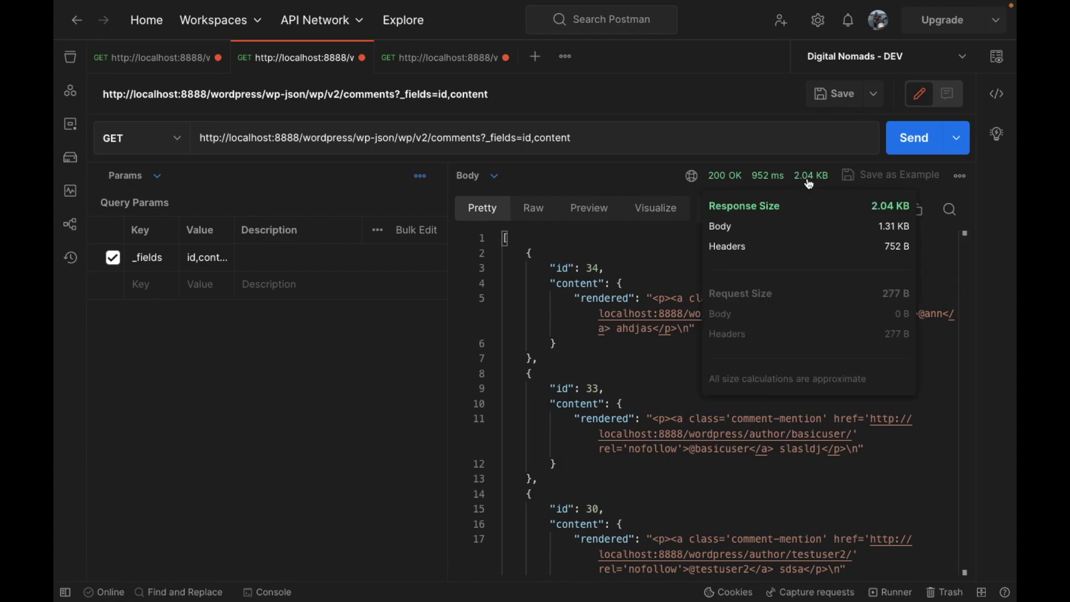
# - Compare the comments response with _fields off (9.94 KB) and on (2.04 KB)
pyautogui.click(112, 257)
pyautogui.click(904, 142)
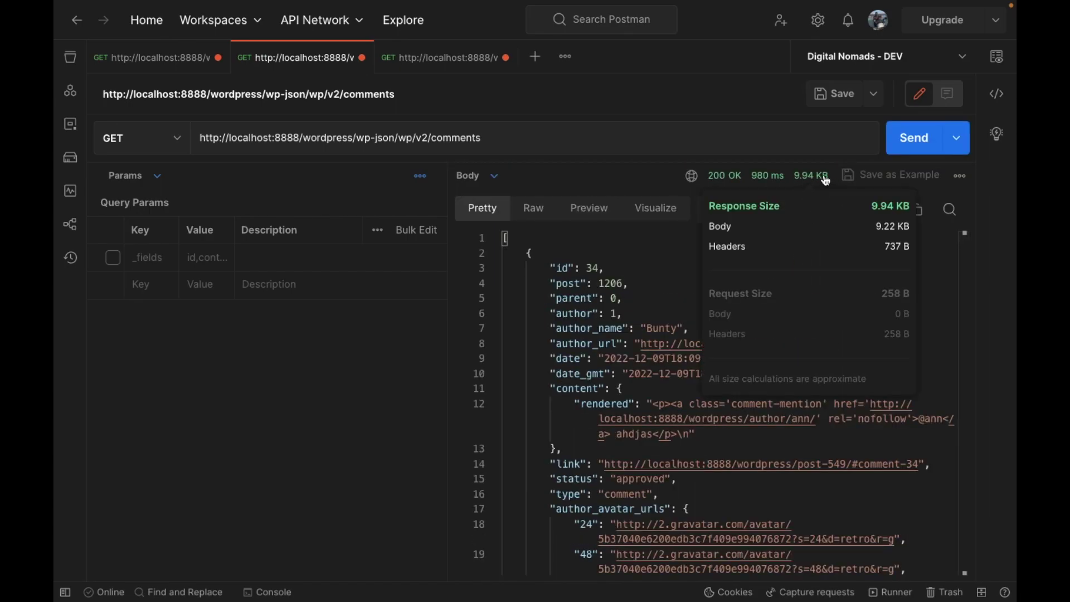
pyautogui.click(113, 257)
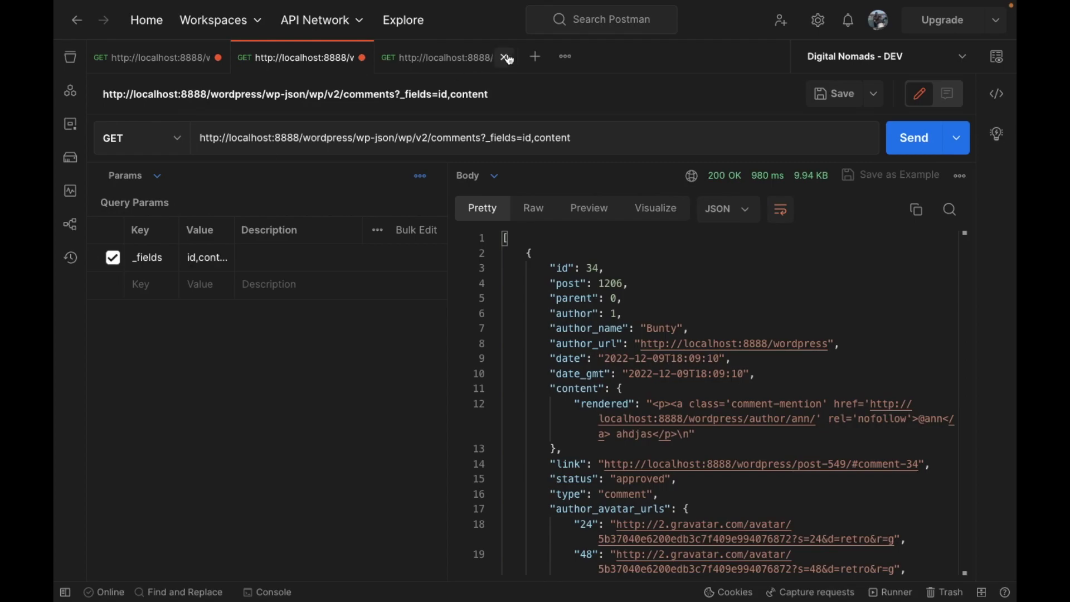
pyautogui.click(922, 140)
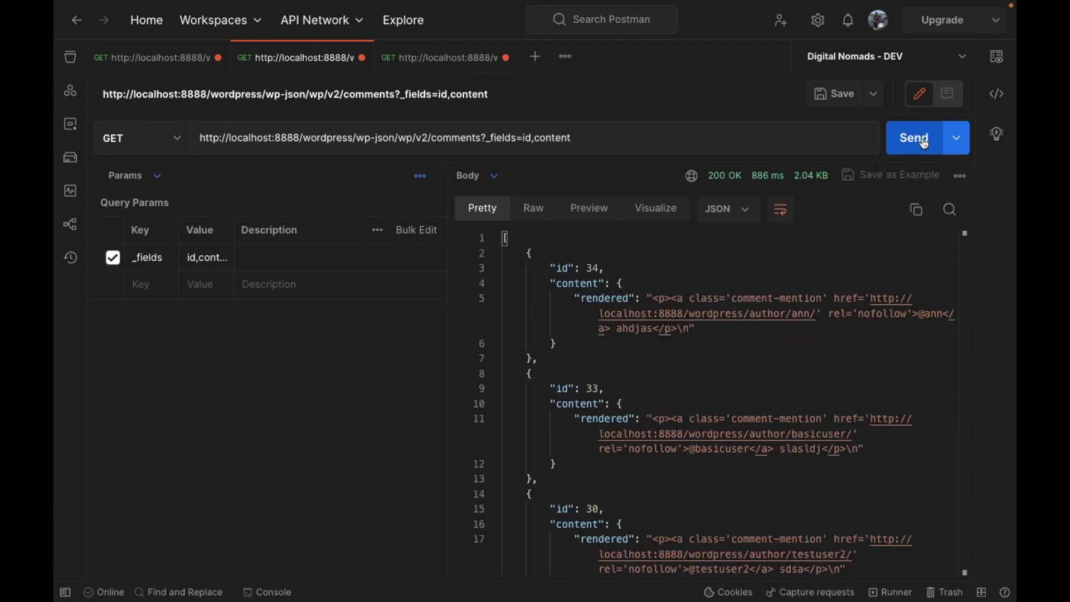
pyautogui.moveTo(811, 175)
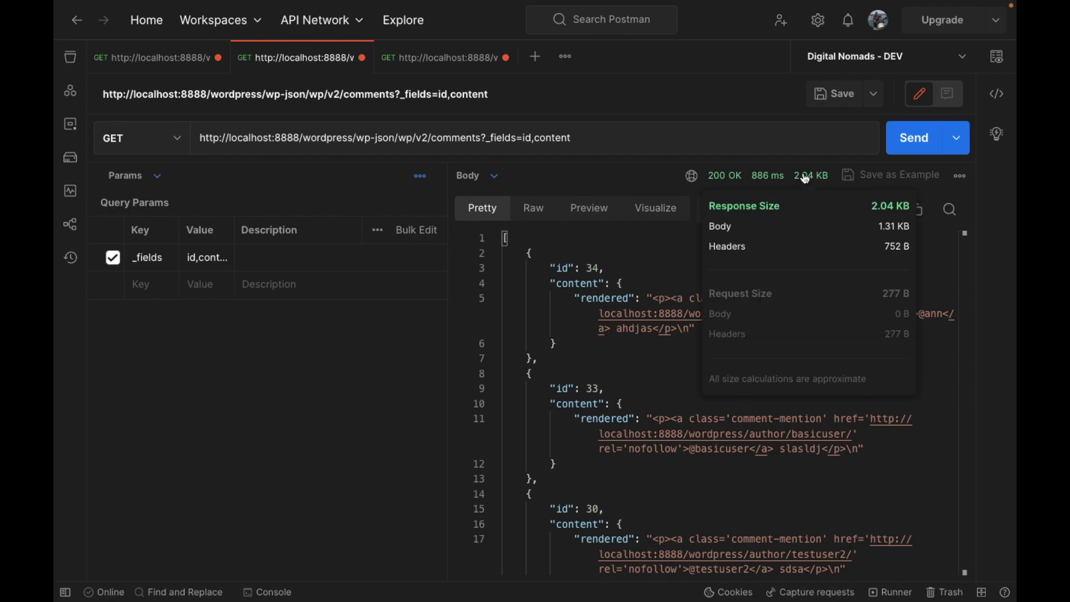
pyautogui.click(420, 58)
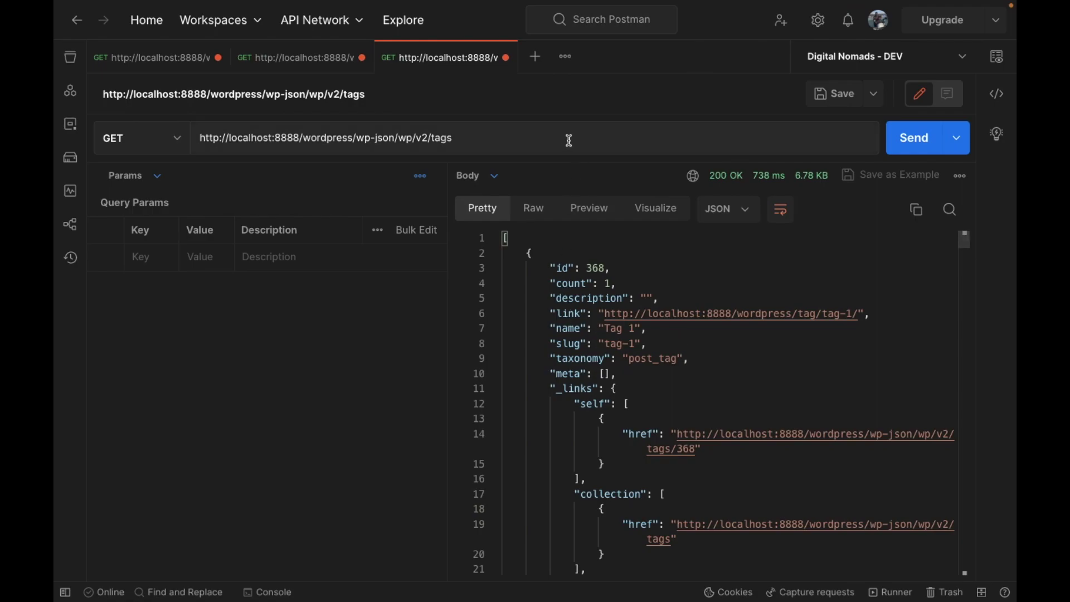
# - Request tags with _fields=id,taxonomy, shrinking the response from 6.78 KB to 1.08 KB
pyautogui.click(498, 139)
pyautogui.write('?_')
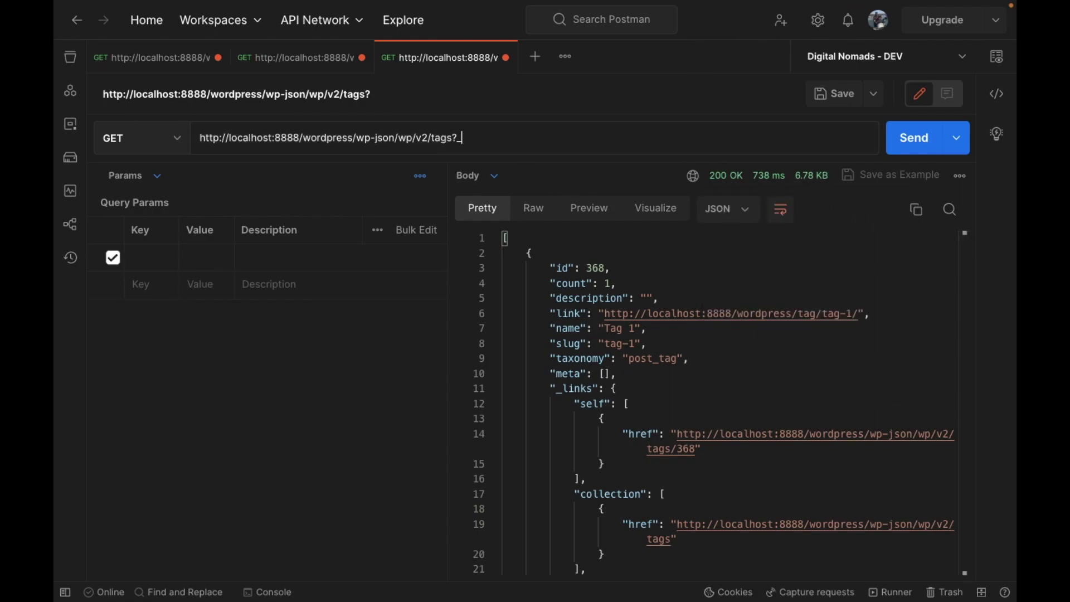
pyautogui.write('fields=')
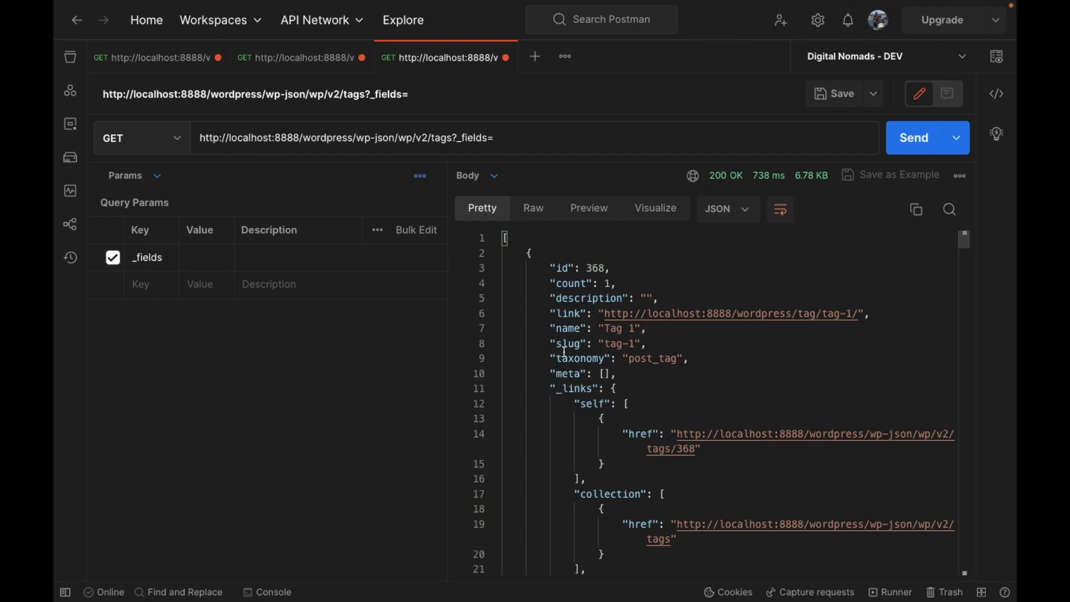
pyautogui.write('id,')
pyautogui.doubleClick(580, 357)
pyautogui.hotkey('ctrl', 'c')
pyautogui.click(535, 137)
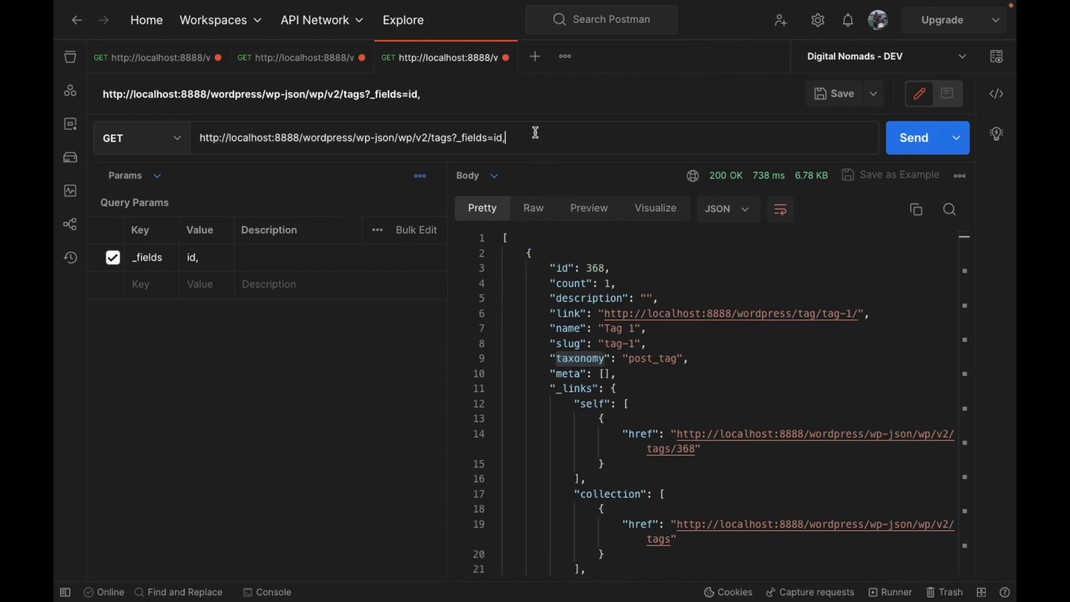
pyautogui.hotkey('ctrl', 'v')
pyautogui.click(899, 140)
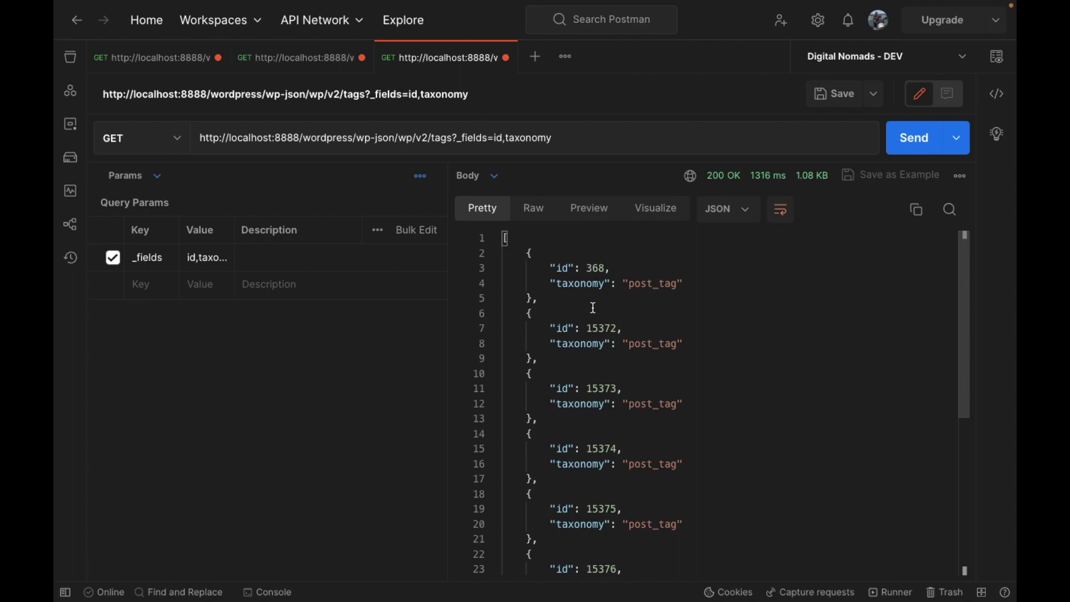
pyautogui.click(466, 139)
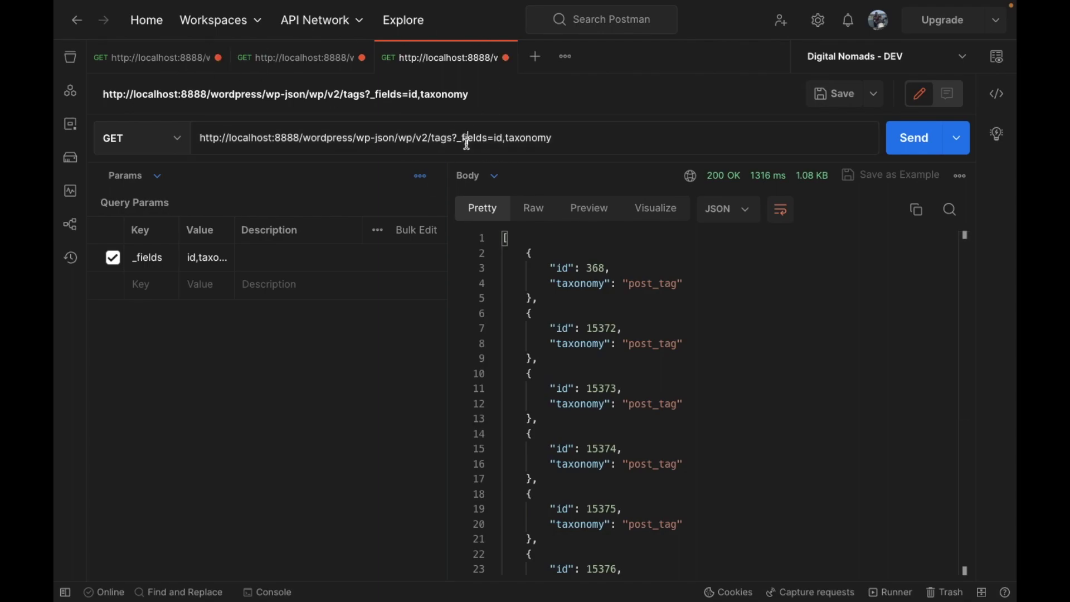
pyautogui.doubleClick(470, 140)
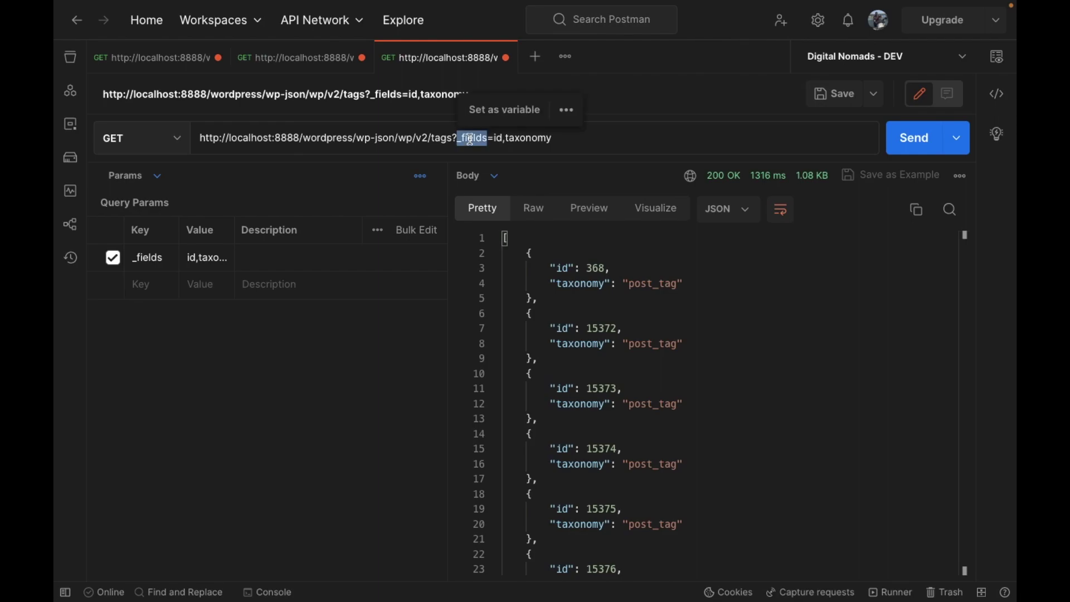